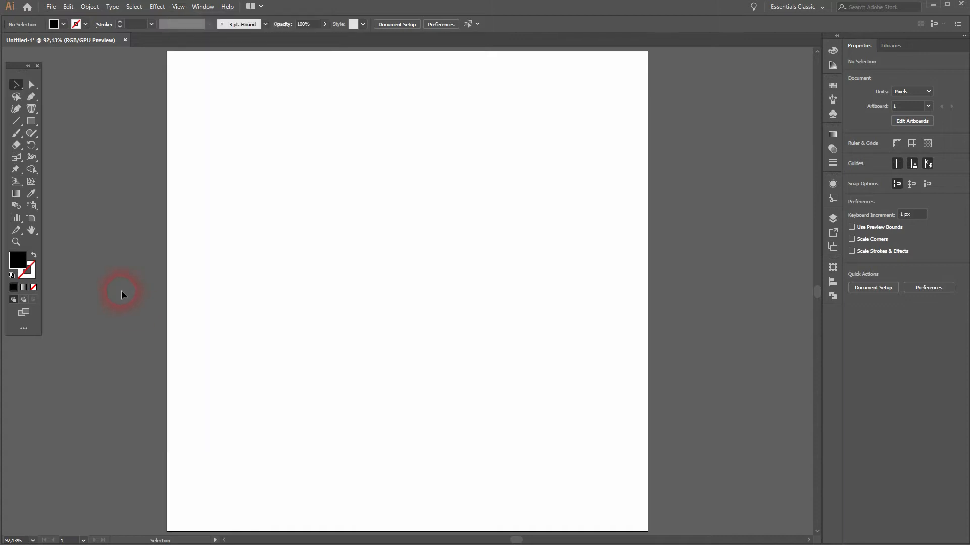
# Draw a small black circle without a stroke, about 20 px in diameter, near the centre of the artboard.
pyautogui.moveTo(31, 127); pyautogui.dragTo(75, 145)
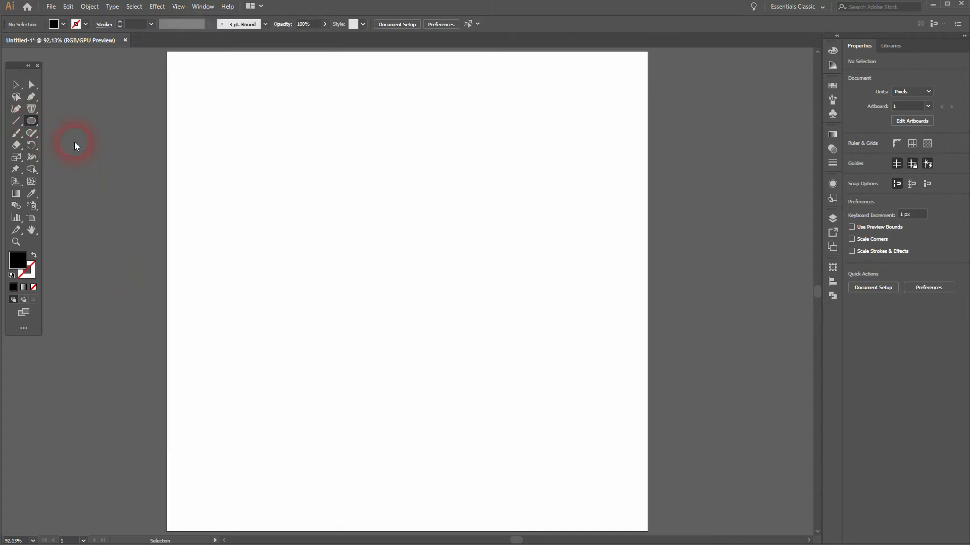
pyautogui.click(57, 24)
pyautogui.click(82, 25)
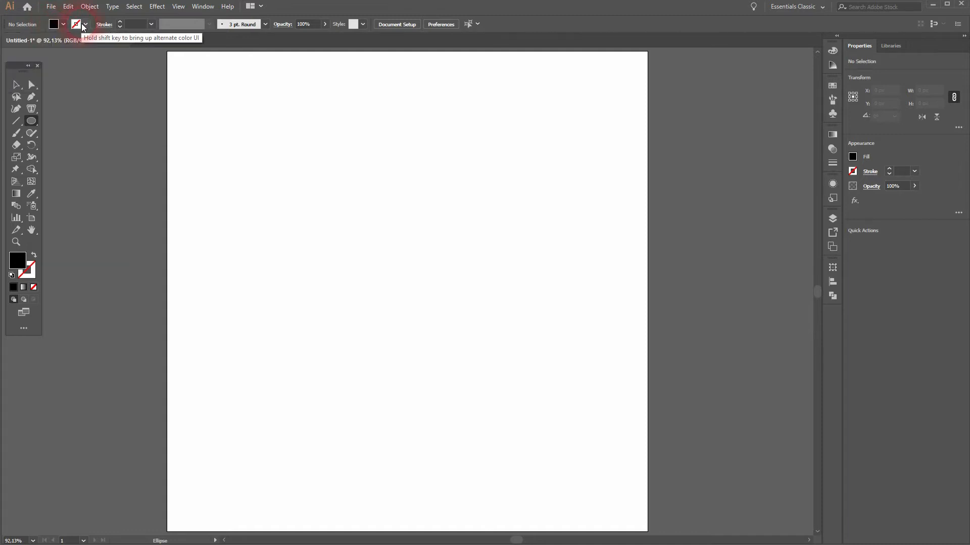
pyautogui.click(262, 137)
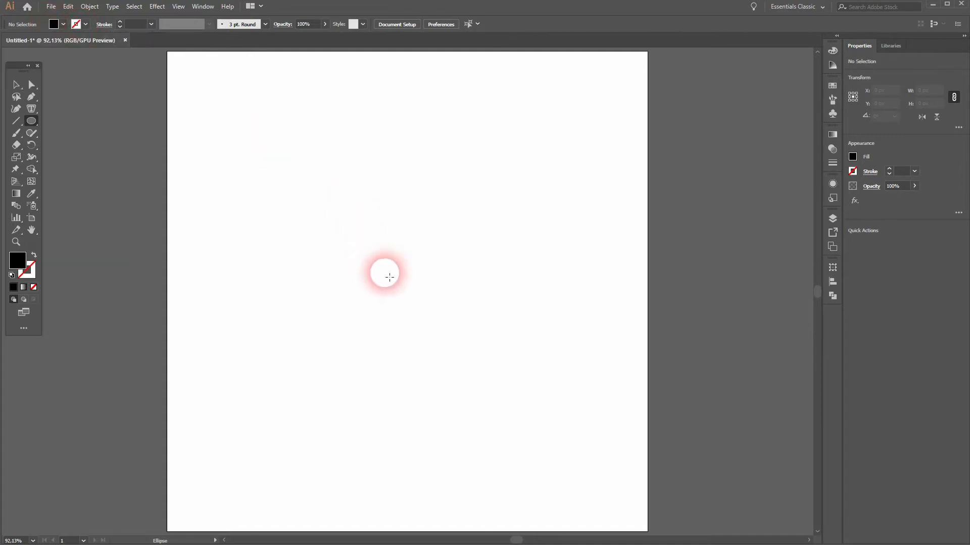
pyautogui.moveTo(402, 305); pyautogui.dragTo(410, 315)
pyautogui.press('v')
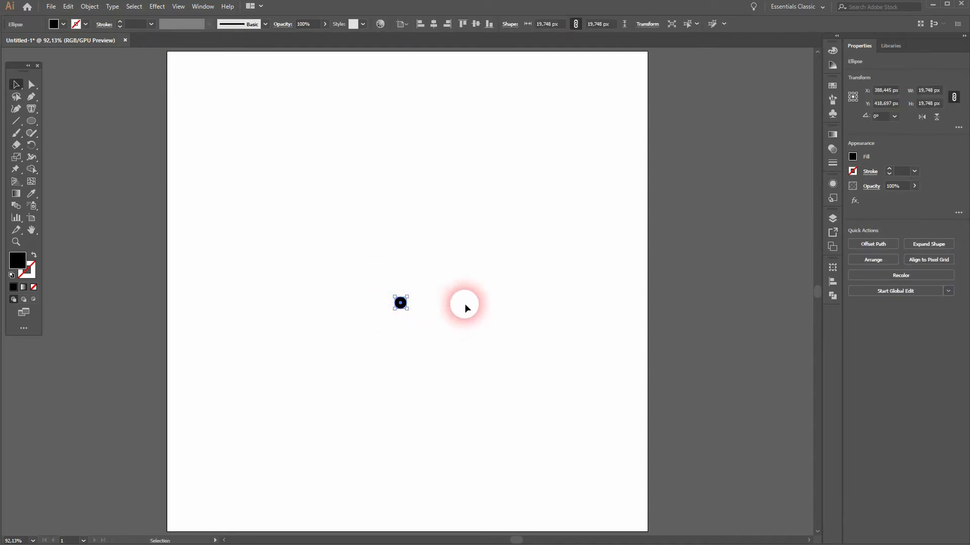
# Duplicate the circle straight down with a small gap and repeat the copy to build a column of eleven circles.
pyautogui.scroll(2, 398, 303)
pyautogui.moveTo(401, 307); pyautogui.dragTo(404, 337)
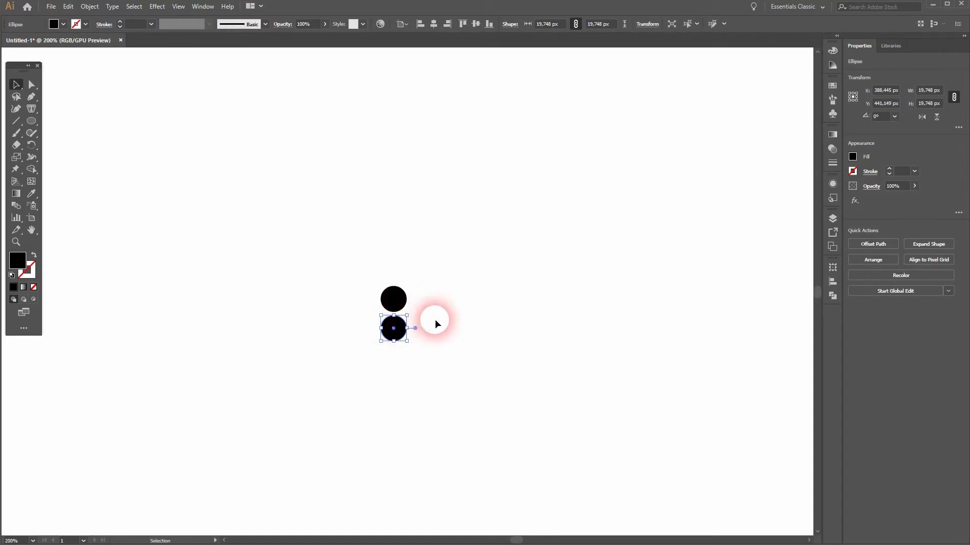
pyautogui.scroll(-2, 460, 344)
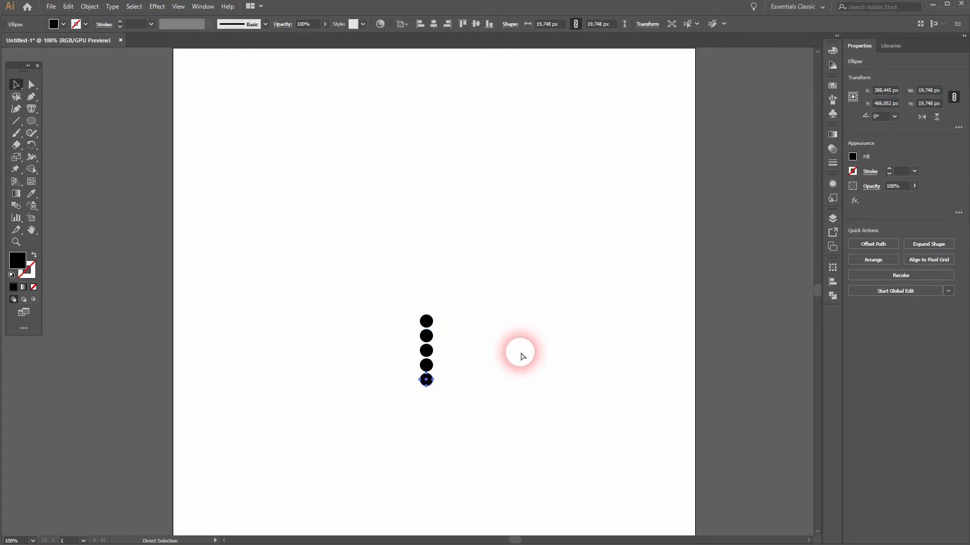
pyautogui.hotkey('ctrl', 'd')
pyautogui.hotkey('ctrl', 'd')
pyautogui.hotkey('ctrl', 'd')
pyautogui.hotkey('ctrl', 'd')
pyautogui.hotkey('ctrl', 'd')
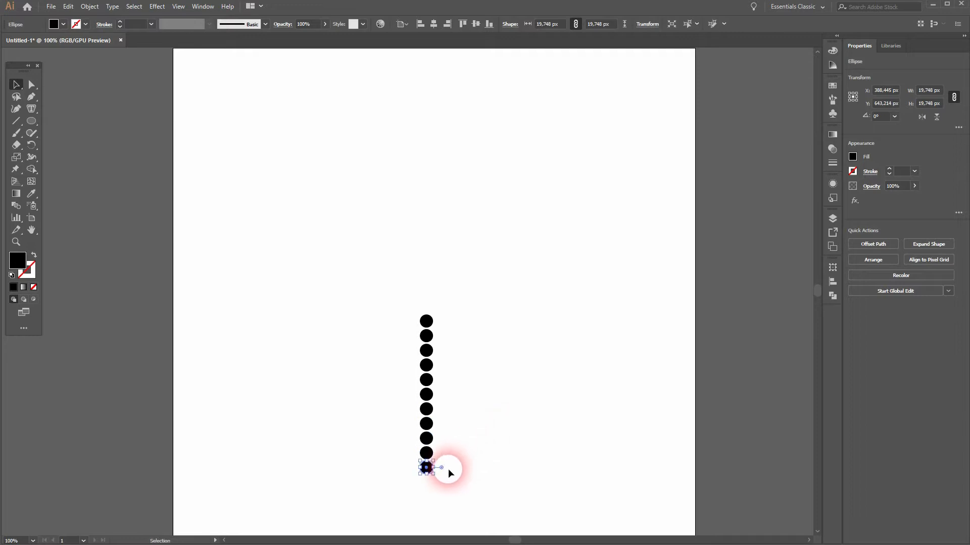
# Duplicate the whole column of circles to its right, leaving a narrow gap between the two columns.
pyautogui.moveTo(405, 494); pyautogui.dragTo(450, 296)
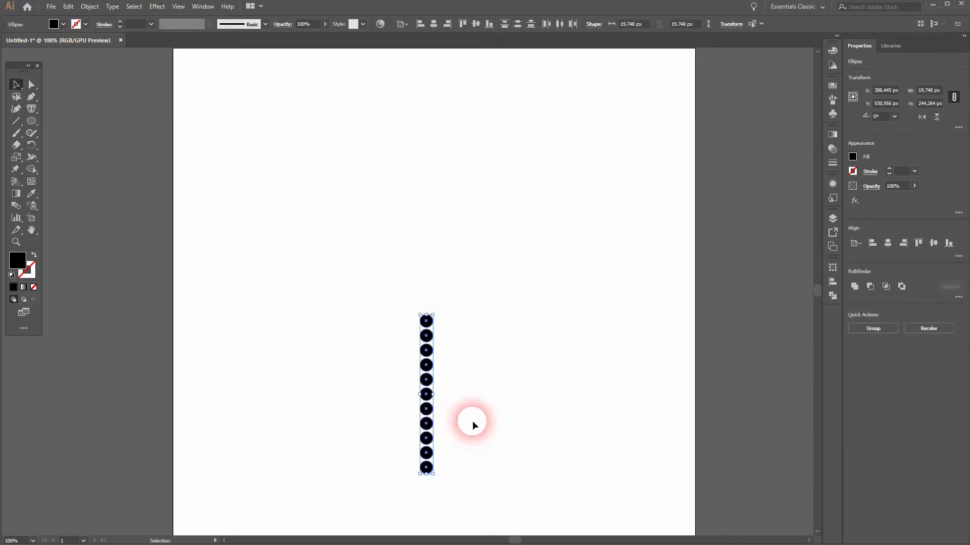
pyautogui.moveTo(428, 326); pyautogui.dragTo(441, 327)
pyautogui.scroll(3, 441, 328)
pyautogui.scroll(-3, 448, 344)
pyautogui.click(534, 489)
pyautogui.moveTo(534, 489); pyautogui.dragTo(520, 377)
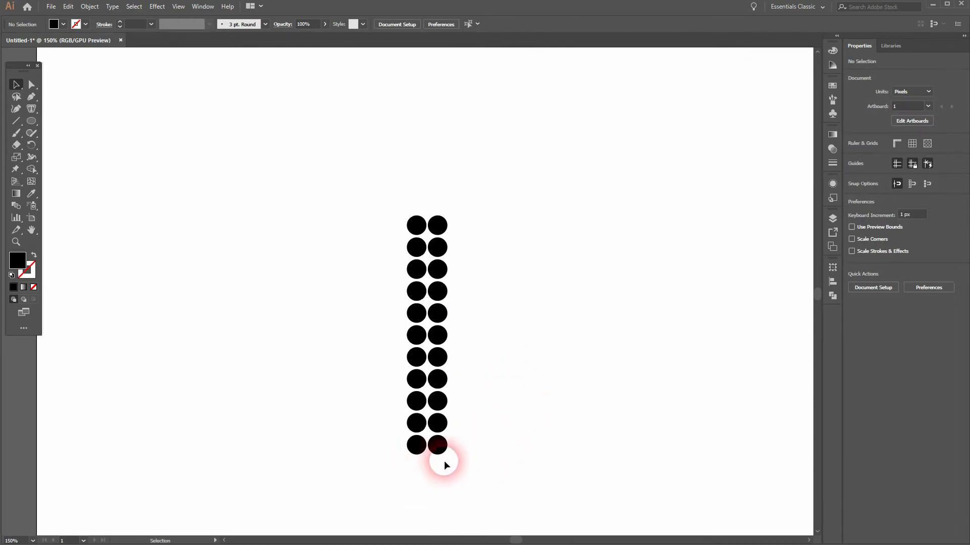
# Repeat the column duplication from the second column until there are four columns of circles.
pyautogui.moveTo(444, 431); pyautogui.dragTo(448, 234)
pyautogui.moveTo(459, 193); pyautogui.dragTo(459, 193)
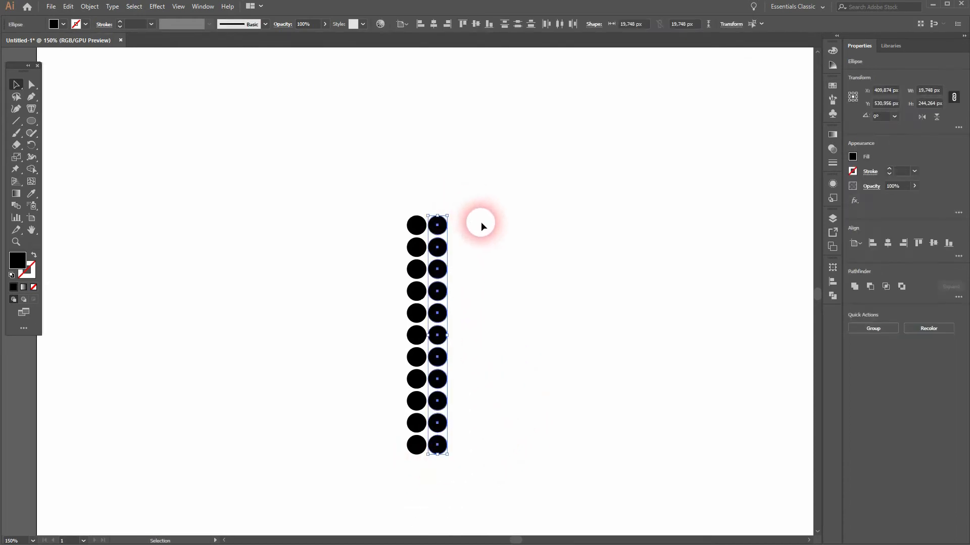
pyautogui.hotkey('ctrl', 'd')
pyautogui.hotkey('ctrl', 'd')
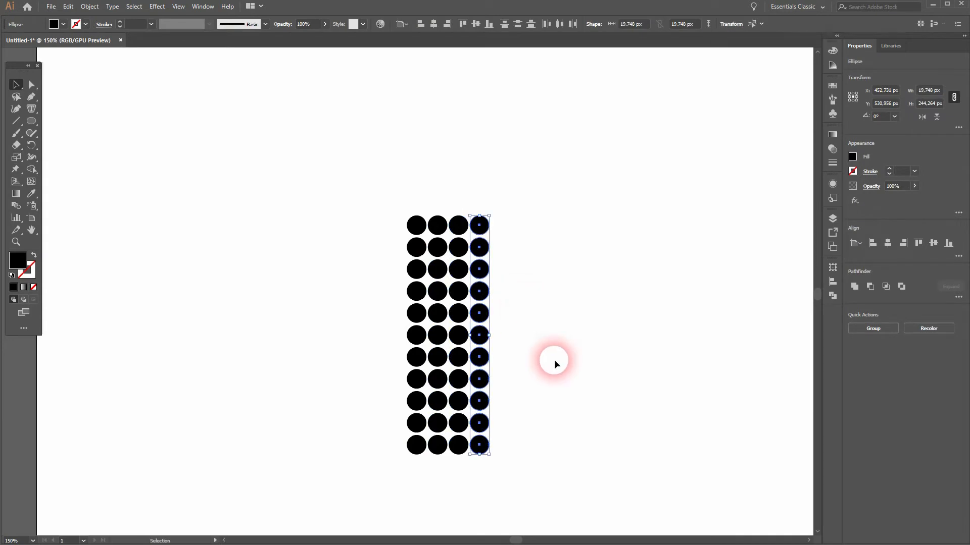
pyautogui.click(538, 337)
pyautogui.scroll(-1, 580, 349)
pyautogui.scroll(1, 575, 353)
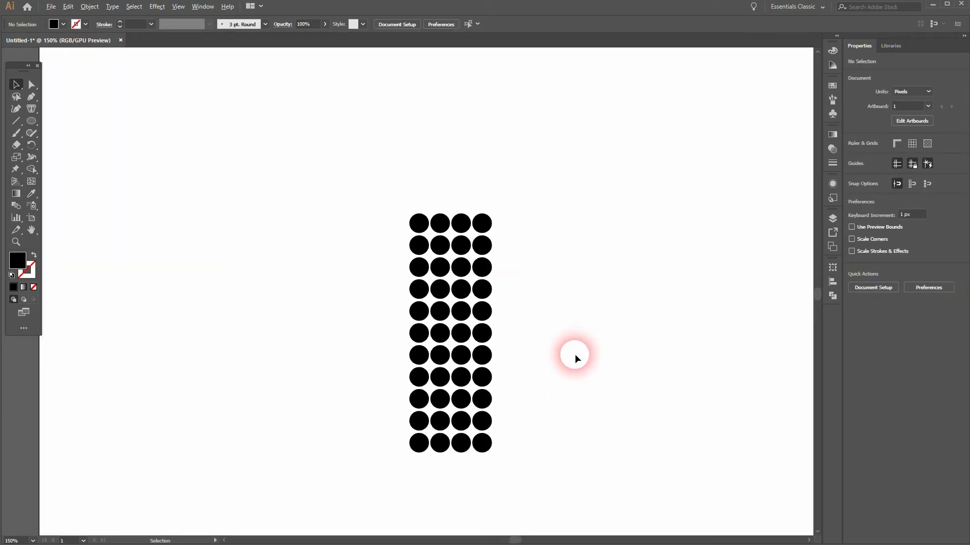
# Draw a red rectangle about 2.07 by 2.7 px spanning the vertical gap between the first column's two lowest circles.
pyautogui.scroll(3, 444, 454)
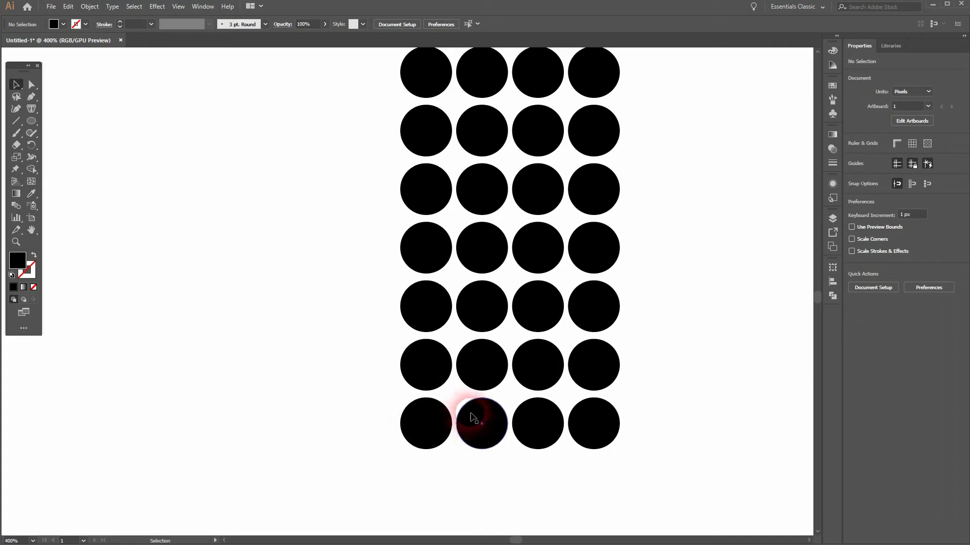
pyautogui.moveTo(31, 121); pyautogui.dragTo(67, 122)
pyautogui.click(63, 24)
pyautogui.click(51, 42)
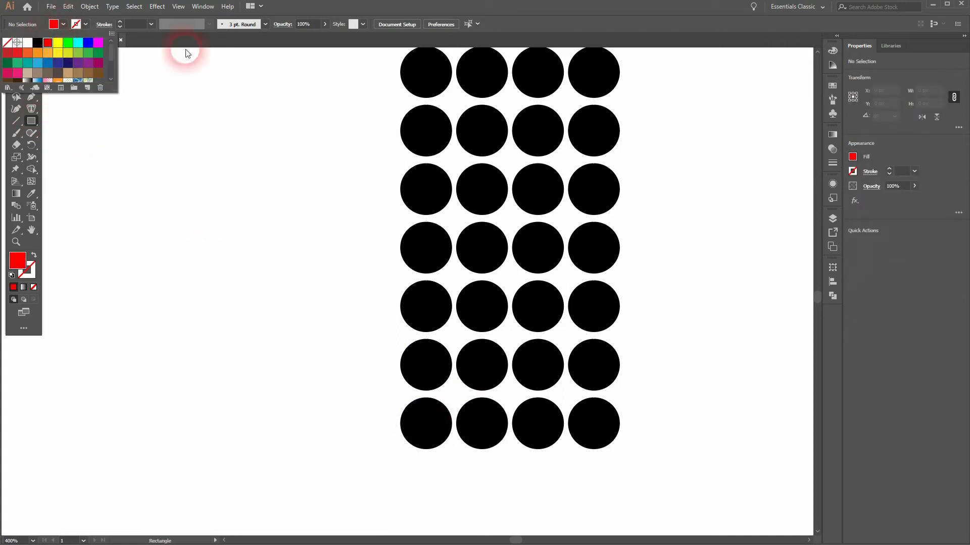
pyautogui.click(533, 13)
pyautogui.scroll(5, 422, 426)
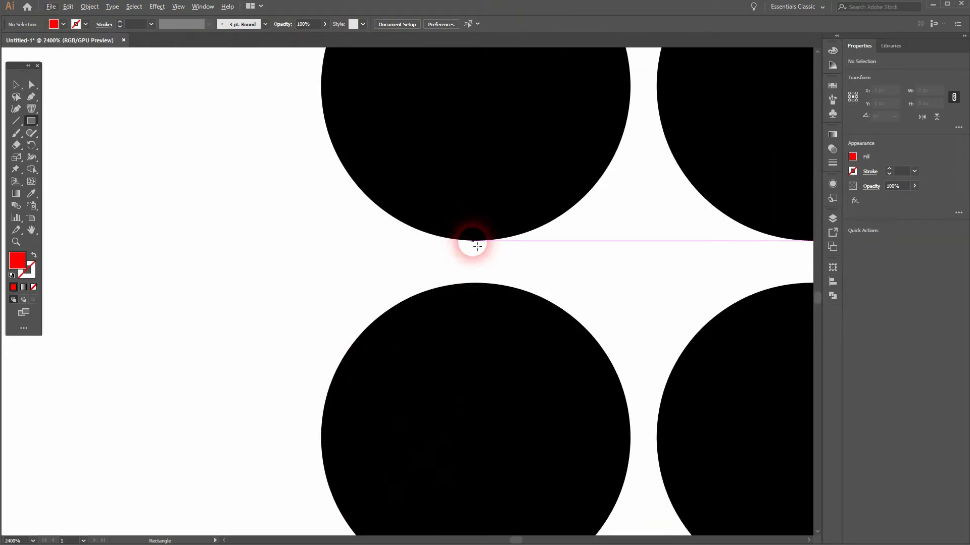
pyautogui.moveTo(477, 243); pyautogui.dragTo(508, 283)
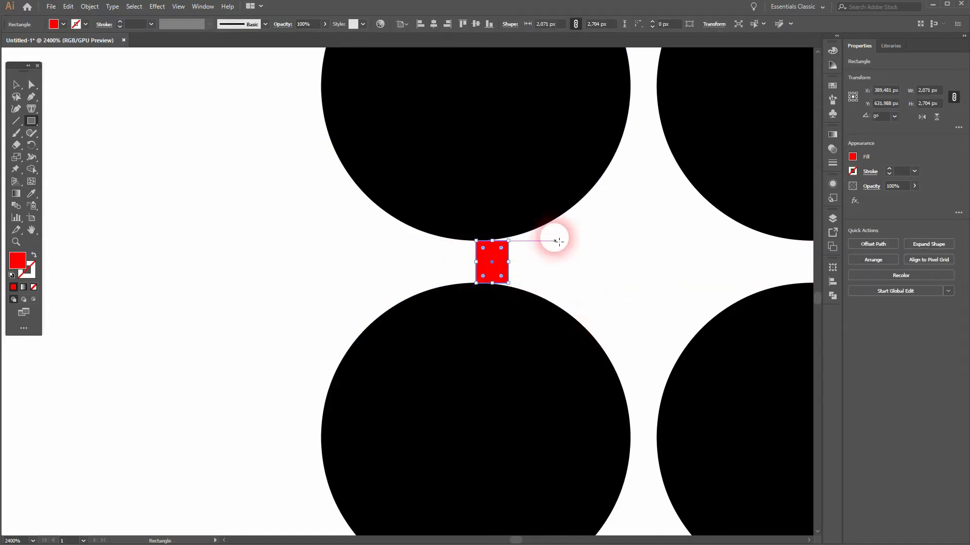
# Centre the red rectangle horizontally on the two lowest circles and keep its corners square.
pyautogui.press('v')
pyautogui.click(580, 236)
pyautogui.moveTo(493, 262); pyautogui.dragTo(482, 262)
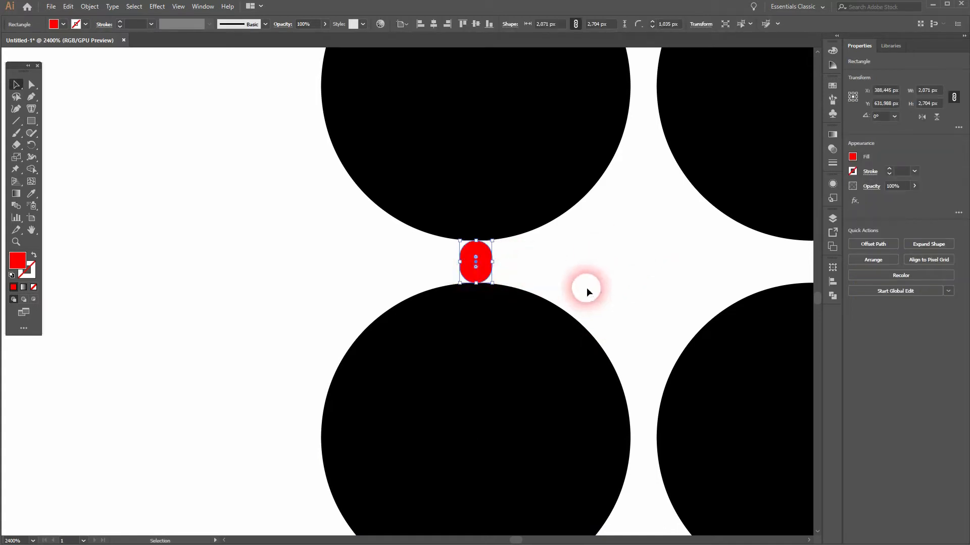
pyautogui.hotkey('ctrl', 'z')
# Copy the red spacer, rotate the copy 90°, and place it against the right edge of the circle above the gap.
pyautogui.scroll(1, 484, 269)
pyautogui.moveTo(484, 258); pyautogui.dragTo(698, 248)
pyautogui.moveTo(780, 219); pyautogui.dragTo(447, 364)
pyautogui.moveTo(501, 408); pyautogui.dragTo(521, 188)
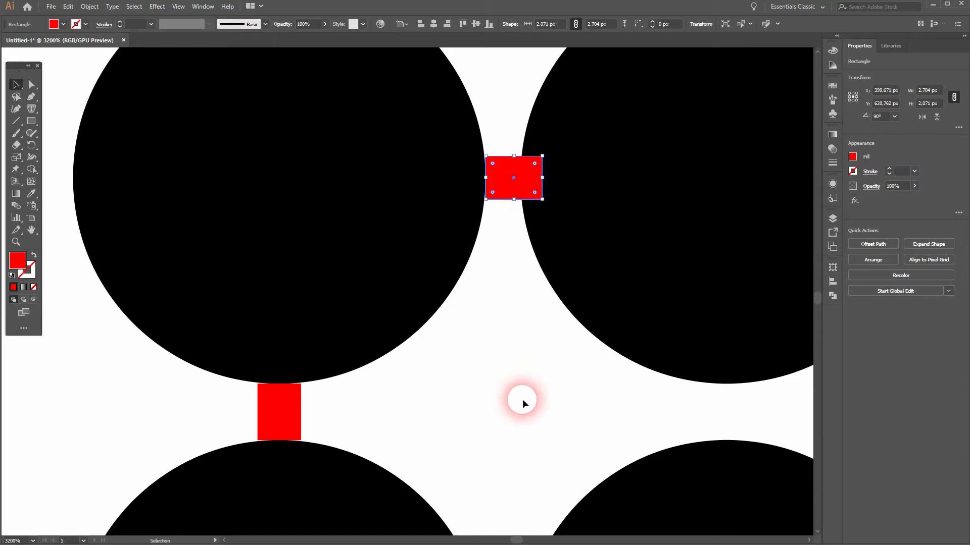
pyautogui.click(525, 393)
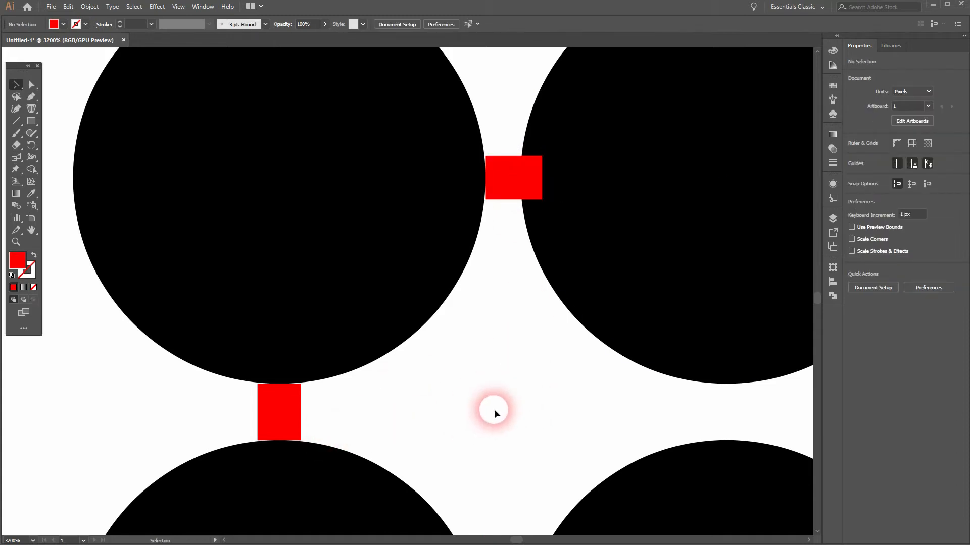
# Delete the second, third and fourth columns of circles, keeping the first column and both red spacers.
pyautogui.hotkey('ctrl', '0')
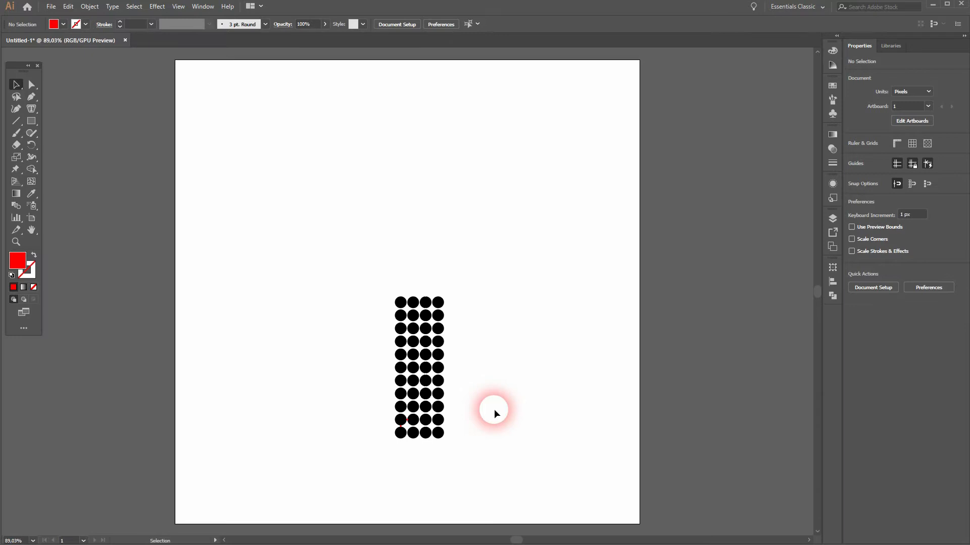
pyautogui.scroll(3, 423, 433)
pyautogui.moveTo(392, 460); pyautogui.dragTo(478, 201)
pyautogui.press('Delete')
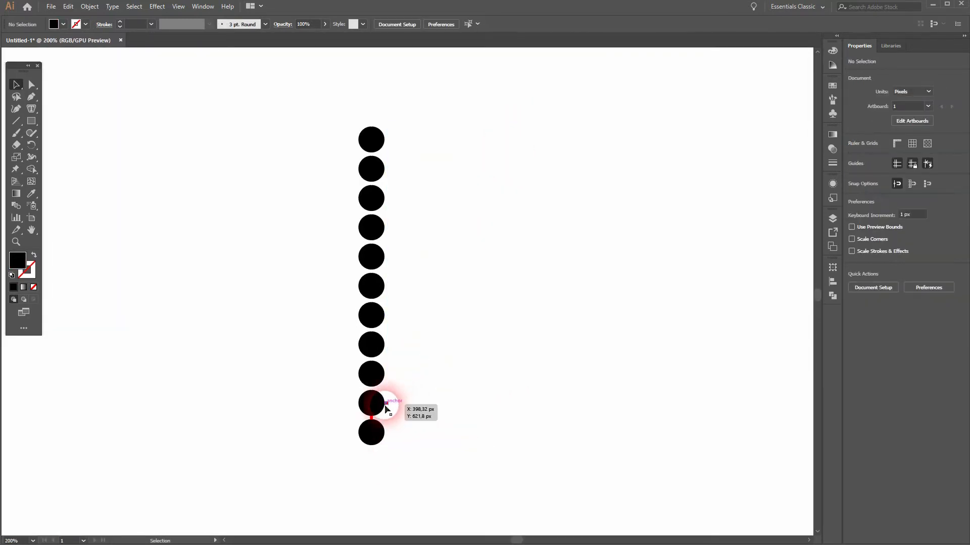
# Duplicate the first column with its vertical spacer one spacer length to the right, and repeat to make four columns.
pyautogui.moveTo(344, 129); pyautogui.dragTo(378, 445)
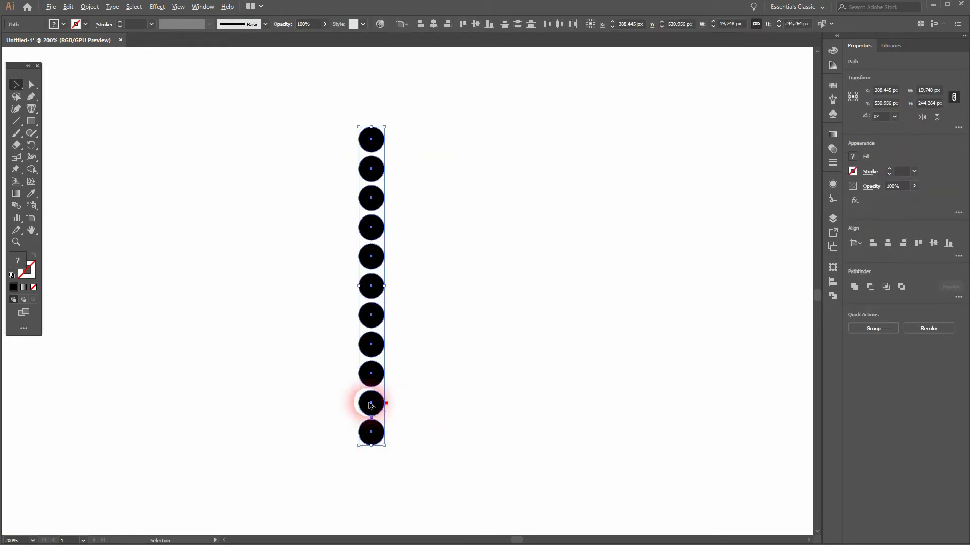
pyautogui.moveTo(381, 408); pyautogui.dragTo(402, 406)
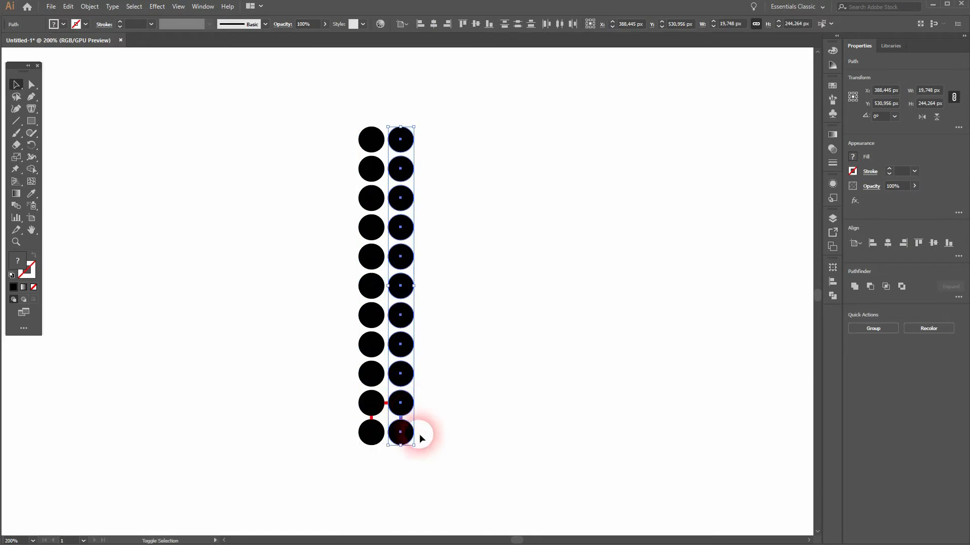
pyautogui.scroll(4, 379, 409)
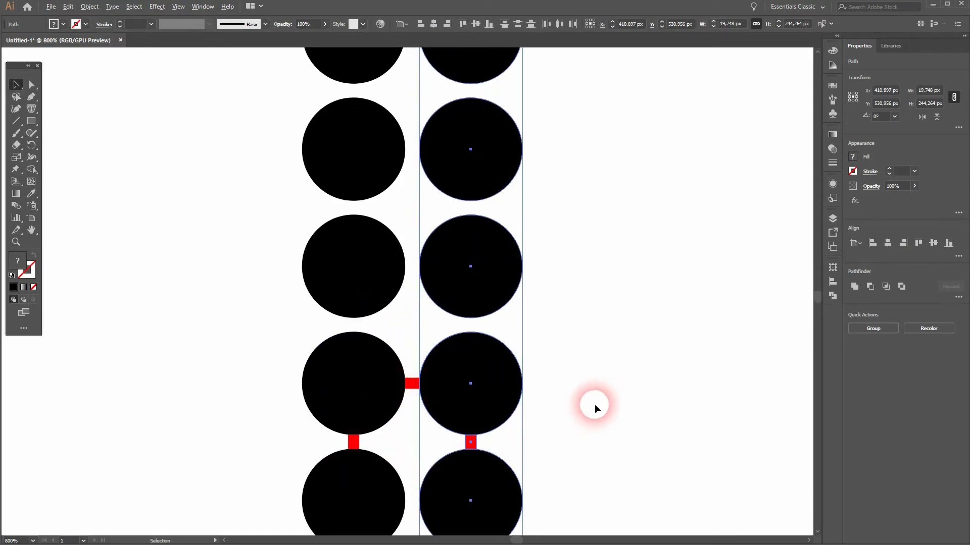
pyautogui.scroll(-5, 598, 403)
pyautogui.hotkey('ctrl', 'd')
pyautogui.hotkey('ctrl', 'd')
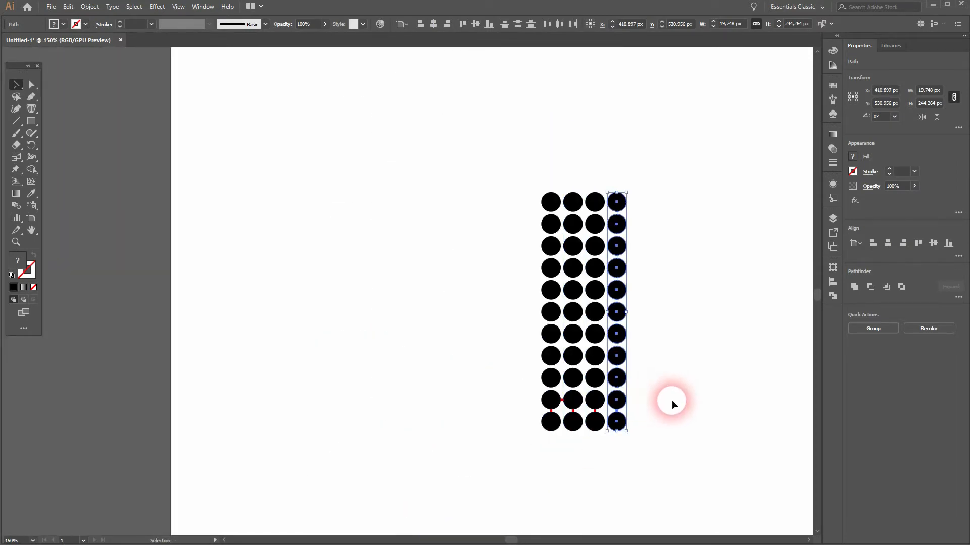
pyautogui.click(698, 436)
pyautogui.moveTo(698, 436); pyautogui.dragTo(538, 451)
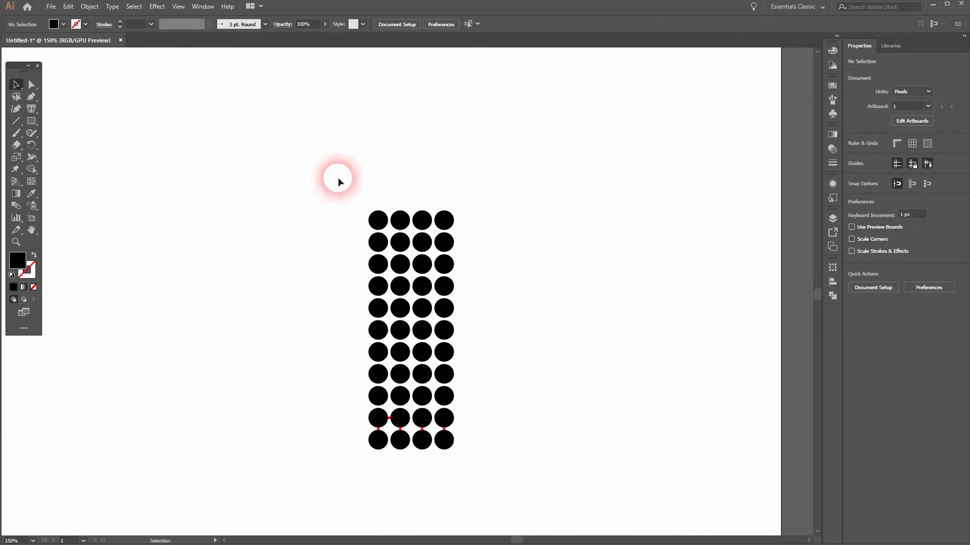
# Duplicate the four-column block, rotate the copy 90°, and place it above the original as the crossbar of a T.
pyautogui.moveTo(418, 459); pyautogui.dragTo(500, 190)
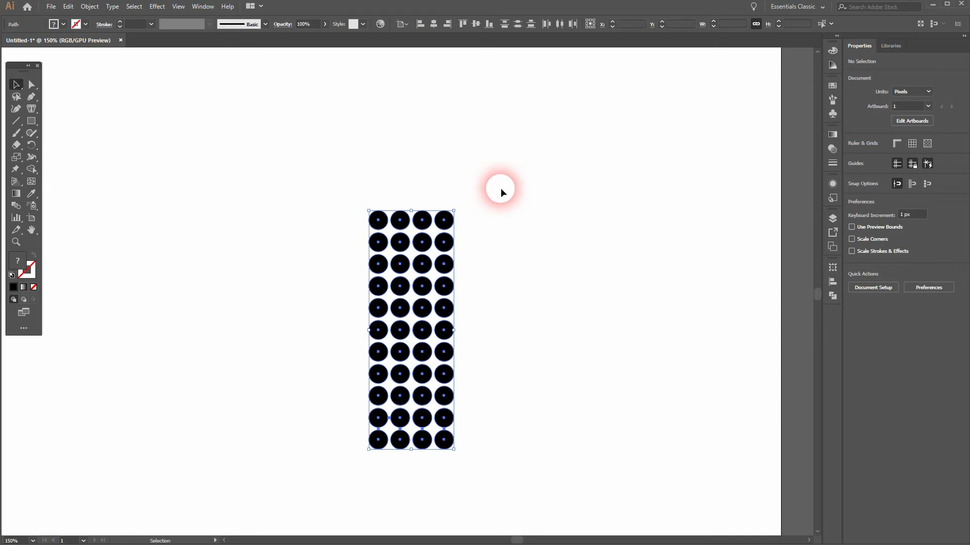
pyautogui.moveTo(447, 219); pyautogui.dragTo(472, 225)
pyautogui.moveTo(613, 362); pyautogui.dragTo(424, 211)
pyautogui.hotkey('ctrl', '+')
pyautogui.hotkey('ctrl', '+')
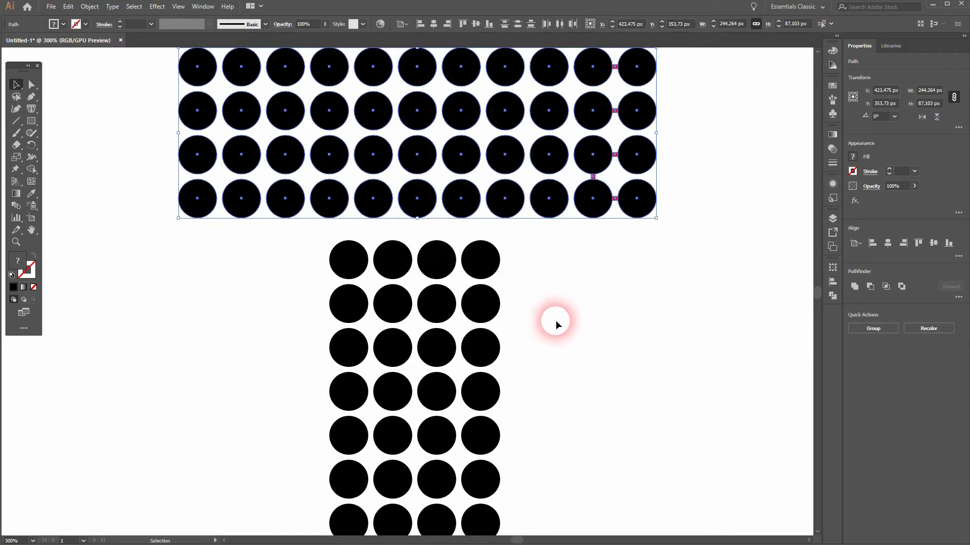
# Copy the horizontal red spacer into the empty area beside the stem and stretch it to about 34 px wide.
pyautogui.press('space')
pyautogui.moveTo(529, 449); pyautogui.dragTo(541, 225)
pyautogui.click(551, 483)
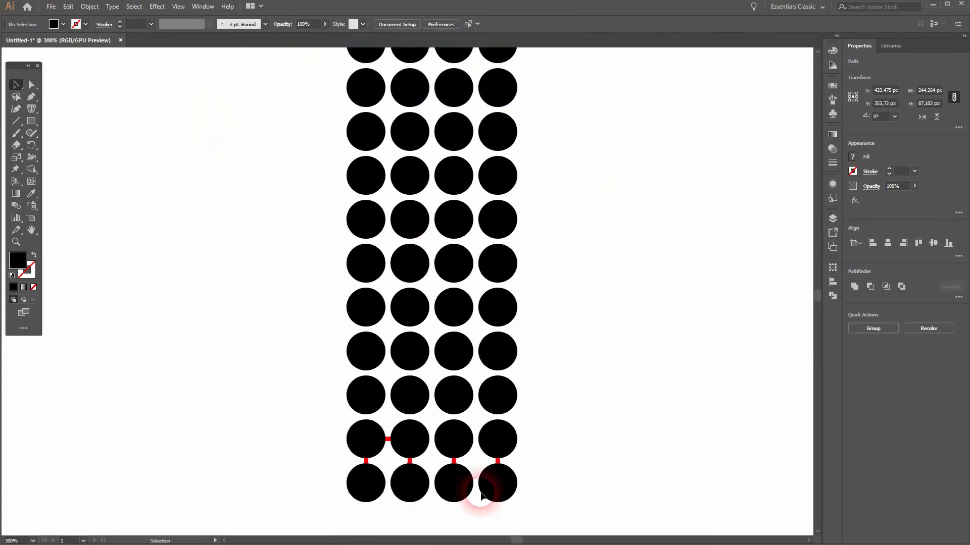
pyautogui.moveTo(388, 441); pyautogui.dragTo(653, 254)
pyautogui.scroll(4, 658, 263)
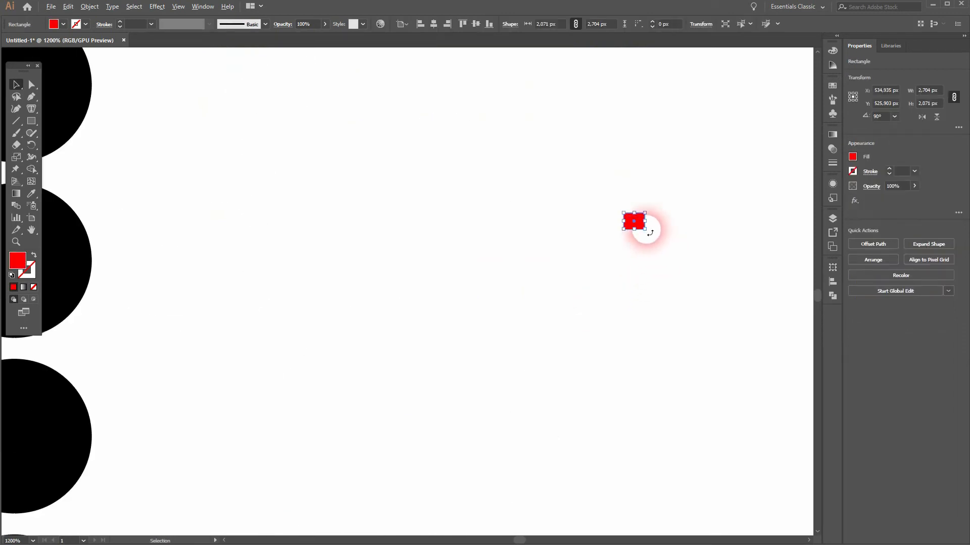
pyautogui.moveTo(644, 222); pyautogui.dragTo(768, 220)
pyautogui.scroll(-4, 681, 286)
pyautogui.scroll(-3, 680, 286)
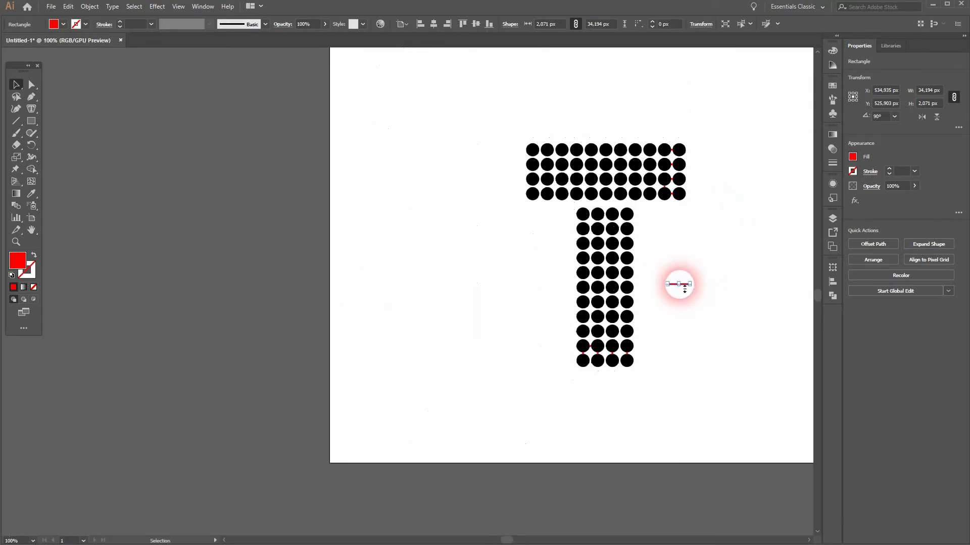
# Move the stretched red spacer to the junction of stem and crossbar and rotate it upright.
pyautogui.scroll(4, 682, 288)
pyautogui.moveTo(689, 296); pyautogui.dragTo(587, 133)
pyautogui.moveTo(626, 193); pyautogui.dragTo(590, 436)
pyautogui.moveTo(567, 372); pyautogui.dragTo(340, 223)
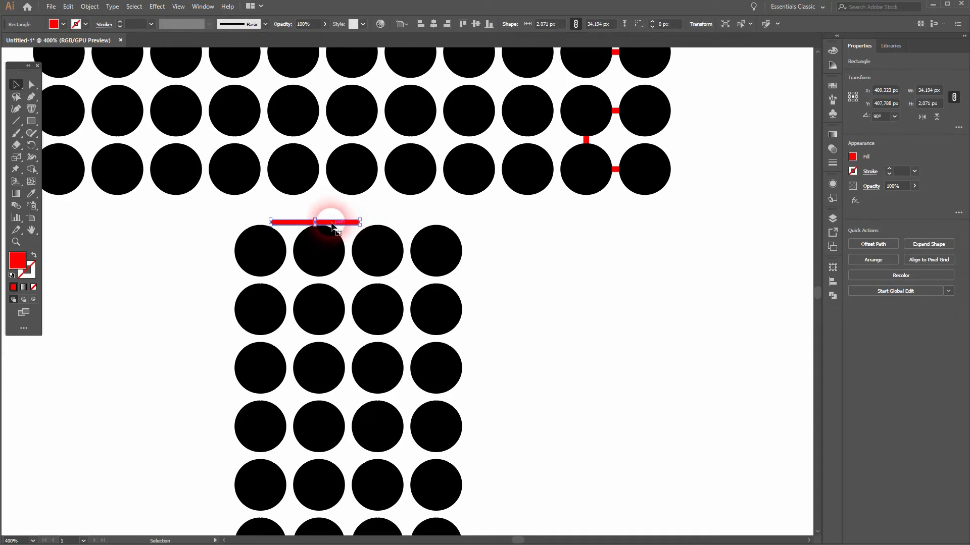
pyautogui.moveTo(341, 224); pyautogui.dragTo(381, 159)
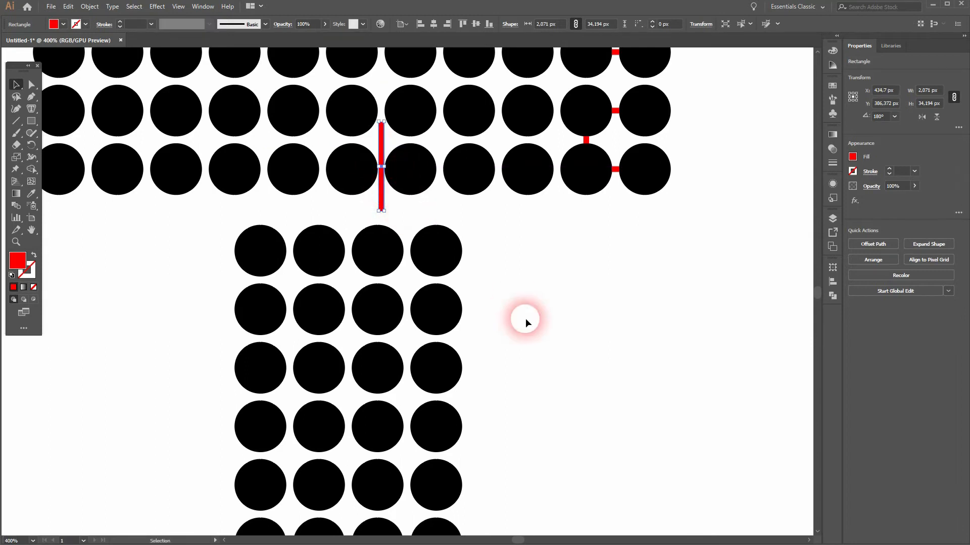
# Copy the small upright red spacer from the crossbar onto the top of the stem's third-column circle, centred on it.
pyautogui.click(587, 144)
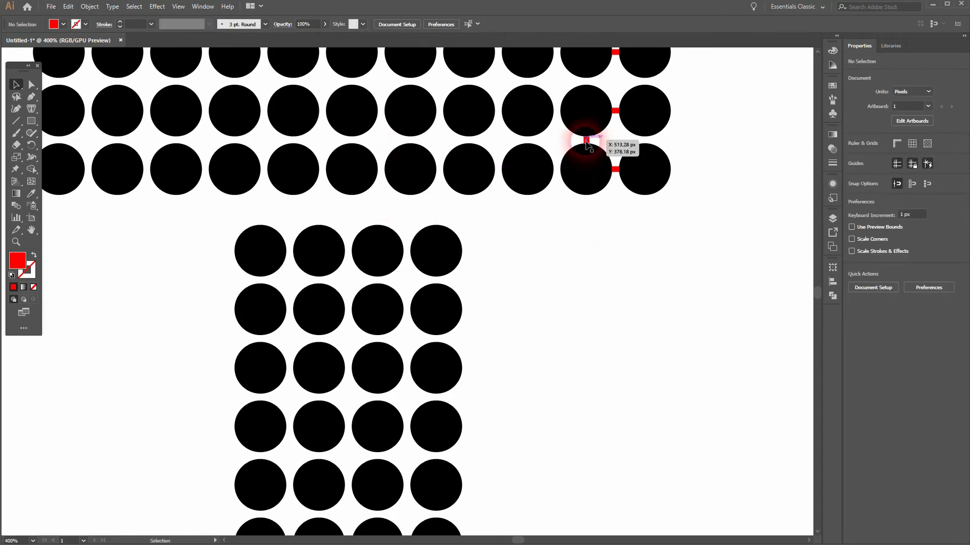
pyautogui.moveTo(587, 144); pyautogui.dragTo(380, 232)
pyautogui.scroll(2, 379, 226)
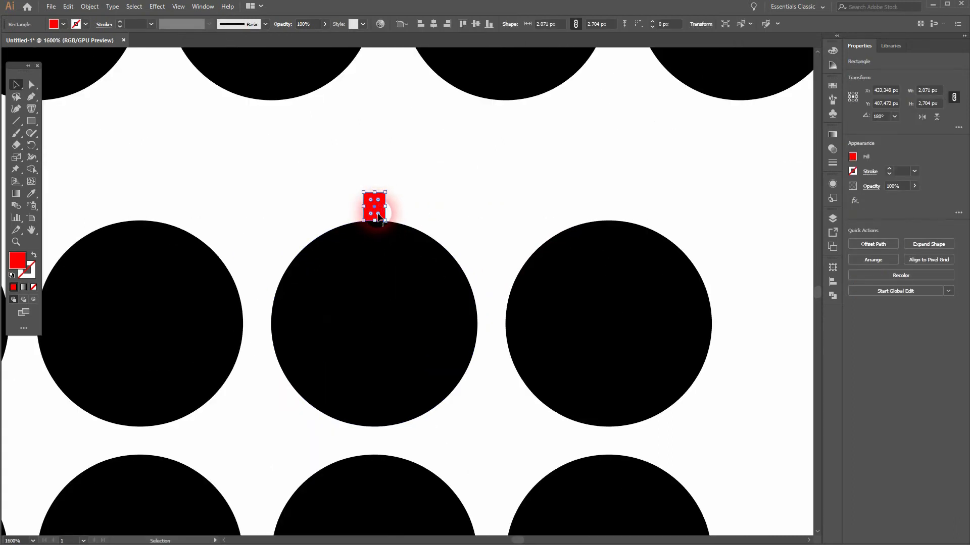
# Move the whole four-row crossbar down until its lowest row touches the upright red spacer on top of the stem.
pyautogui.scroll(-6, 377, 218)
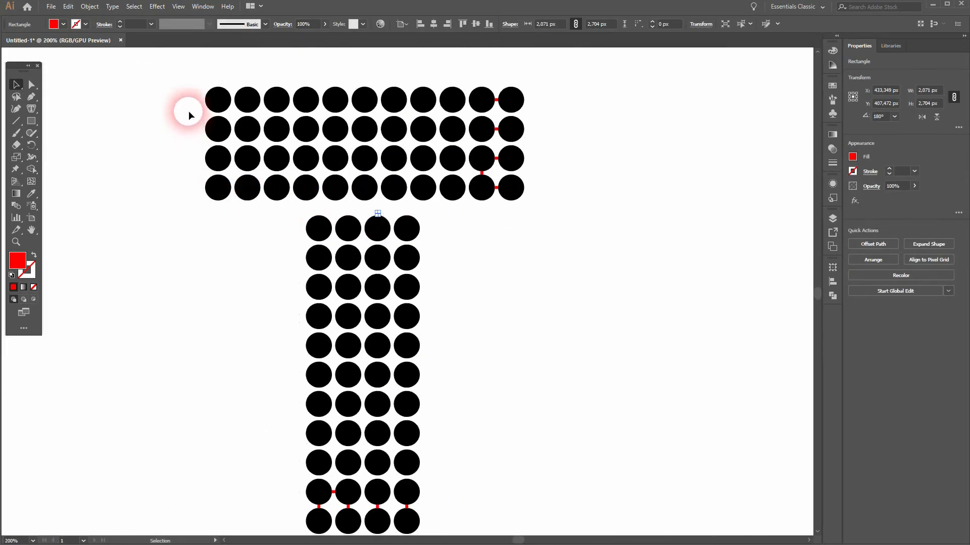
pyautogui.moveTo(198, 80); pyautogui.dragTo(605, 202)
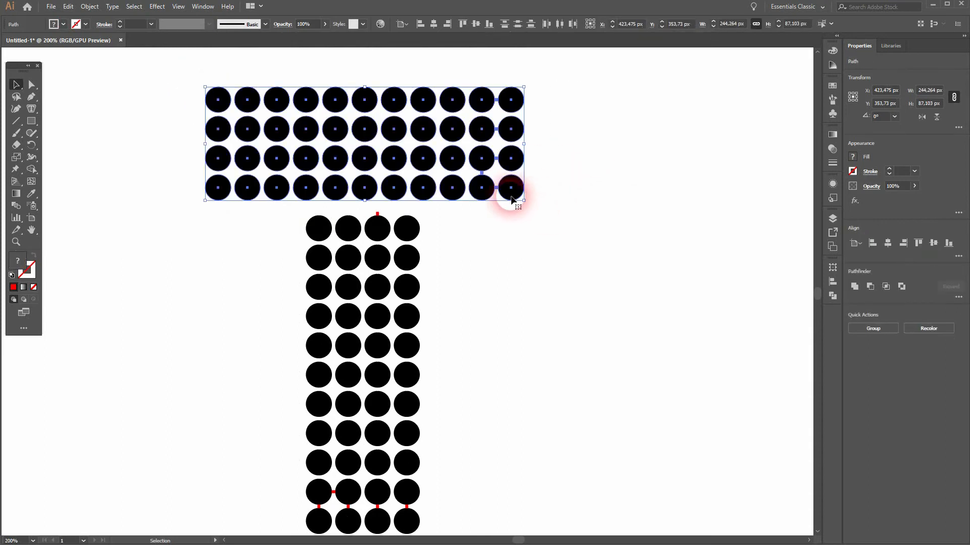
pyautogui.moveTo(392, 191); pyautogui.dragTo(409, 202)
pyautogui.click(472, 249)
pyautogui.scroll(5, 379, 202)
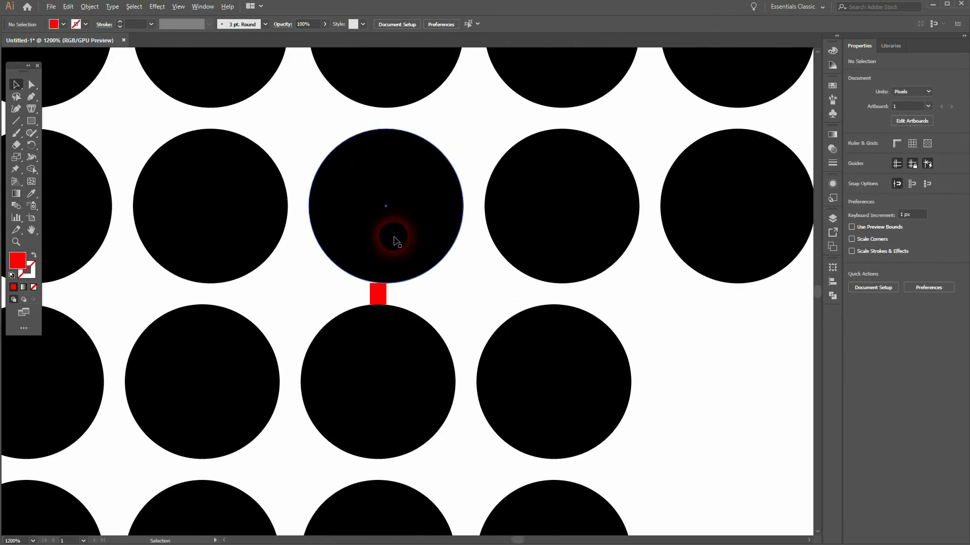
# Shift the crossbar slightly sideways so its columns line up exactly with the stem's columns.
pyautogui.scroll(-4, 399, 245)
pyautogui.moveTo(134, 63); pyautogui.dragTo(631, 223)
pyautogui.moveTo(386, 223)
pyautogui.mouseDown()
pyautogui.moveTo(393, 228)
pyautogui.moveTo(385, 223)
pyautogui.mouseUp()
pyautogui.click(530, 295)
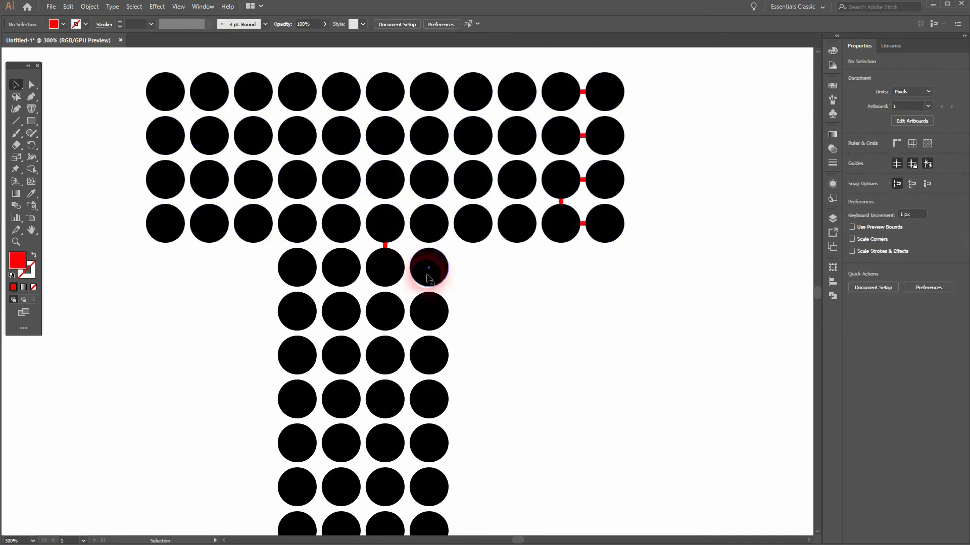
pyautogui.scroll(-2, 505, 237)
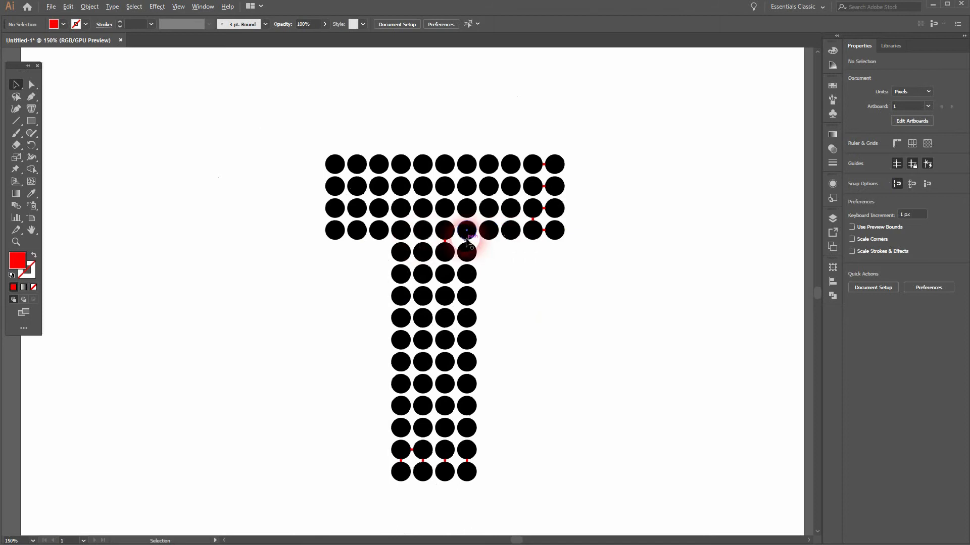
# Copy the crossbar's right end column with its red spacers one spacing to the right, then repeat the copy twice.
pyautogui.scroll(2, 556, 234)
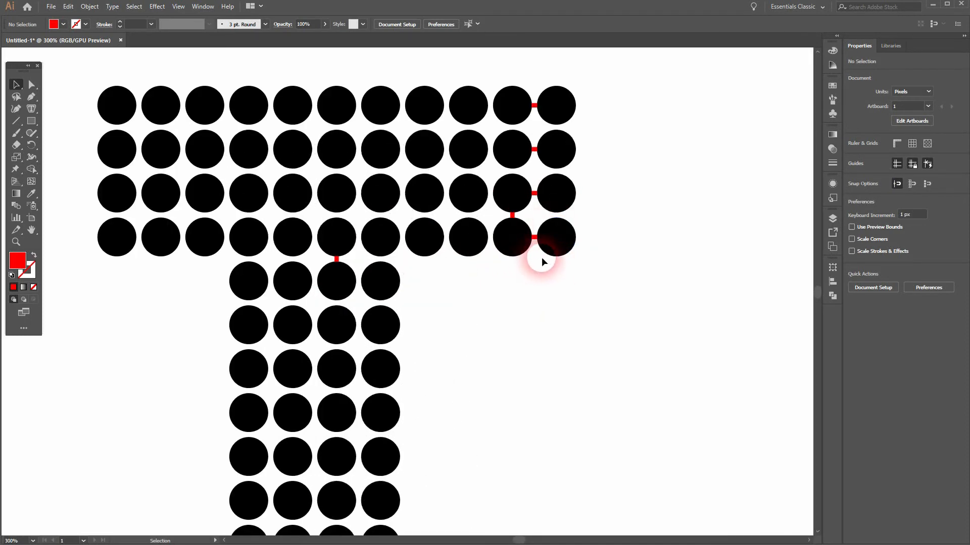
pyautogui.moveTo(534, 246); pyautogui.dragTo(595, 93)
pyautogui.moveTo(556, 237); pyautogui.dragTo(600, 238)
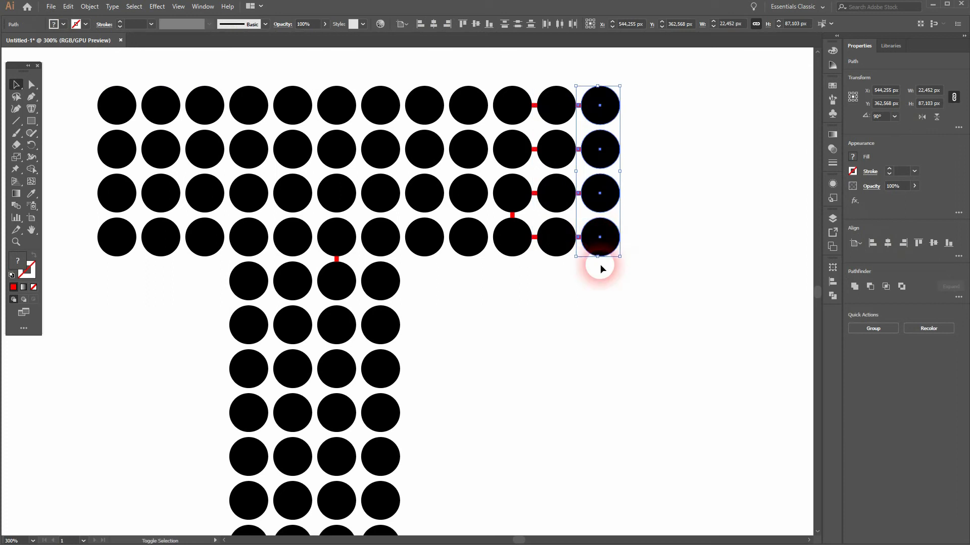
pyautogui.hotkey('ctrl', 'd')
pyautogui.hotkey('ctrl', 'd')
pyautogui.click(627, 313)
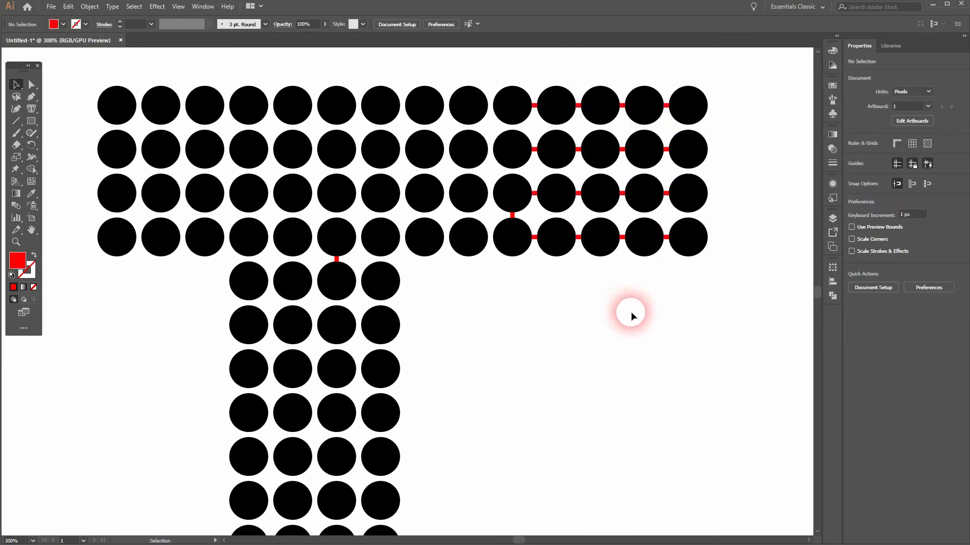
pyautogui.moveTo(498, 272); pyautogui.dragTo(523, 101)
pyautogui.moveTo(512, 243); pyautogui.dragTo(74, 236)
pyautogui.hotkey('ctrl', 'z')
pyautogui.click(528, 293)
# Copy the crossbar's eleventh column, including its red spacers, to the left end of the crossbar at the same spacing.
pyautogui.moveTo(495, 279); pyautogui.dragTo(536, 76)
pyautogui.moveTo(513, 234); pyautogui.dragTo(60, 241)
pyautogui.moveTo(75, 241); pyautogui.dragTo(76, 239)
# Copy the crossbar's left end column with its spacers one spacing further left and repeat the copy once.
pyautogui.moveTo(108, 298); pyautogui.dragTo(210, 320)
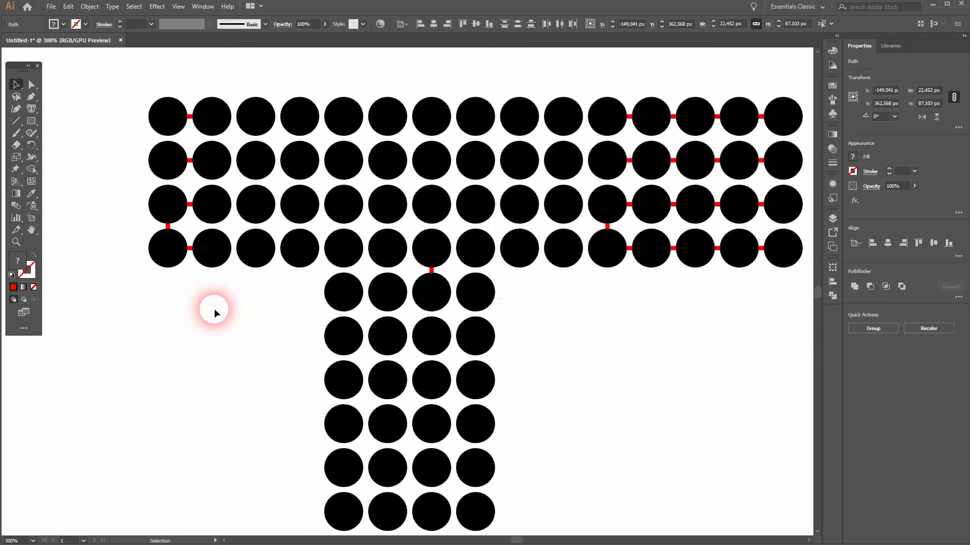
pyautogui.moveTo(125, 283); pyautogui.dragTo(183, 81)
pyautogui.hotkey('ctrl', 'h')
pyautogui.click(181, 299)
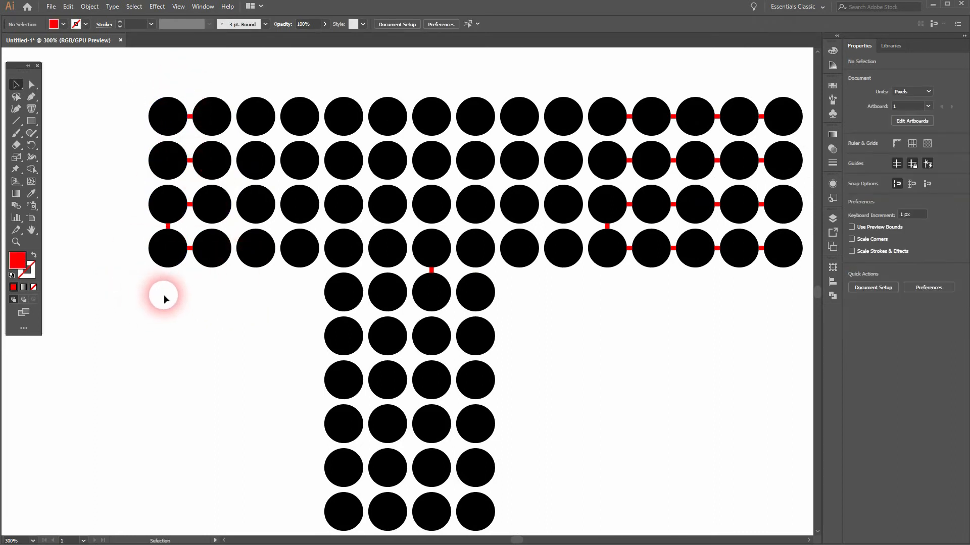
pyautogui.moveTo(139, 288); pyautogui.dragTo(191, 69)
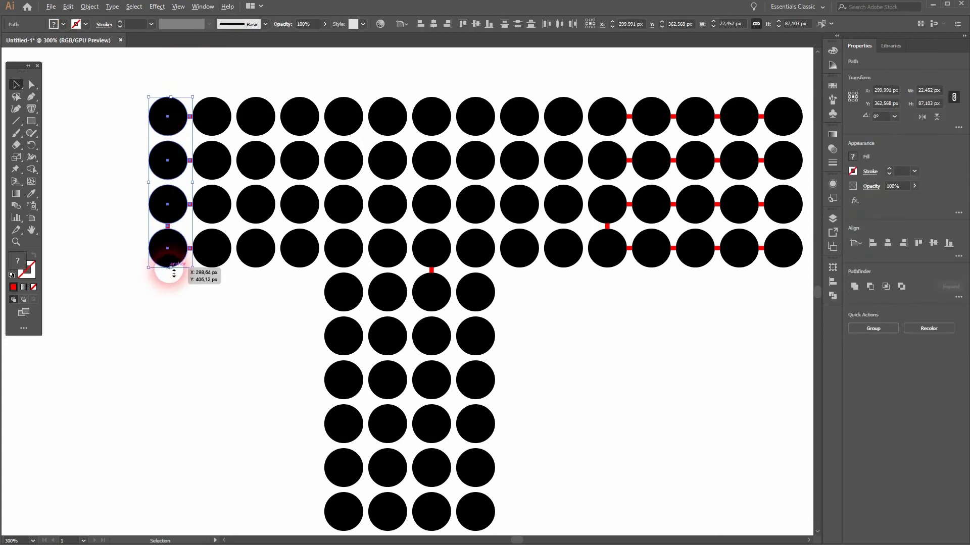
pyautogui.moveTo(169, 263); pyautogui.dragTo(125, 256)
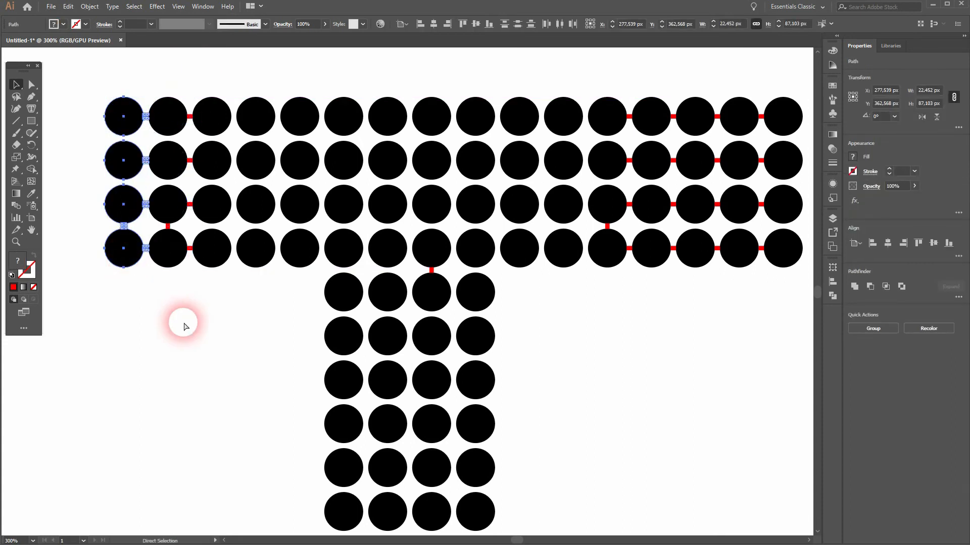
pyautogui.hotkey('ctrl', 'd')
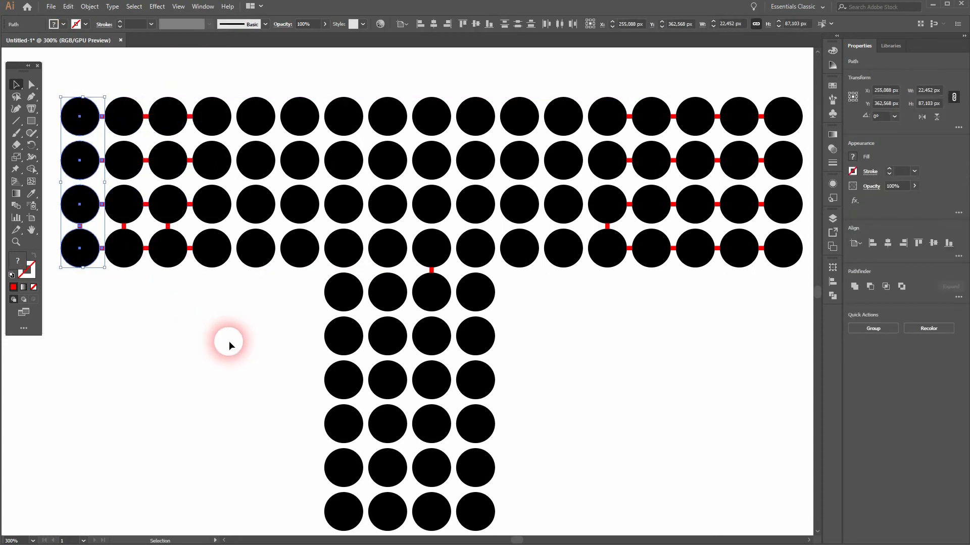
# Delete the crossbar's right end column of circles and the two stray columns standing apart to the left of the T.
pyautogui.scroll(-3, 229, 341)
pyautogui.moveTo(347, 364); pyautogui.dragTo(494, 329)
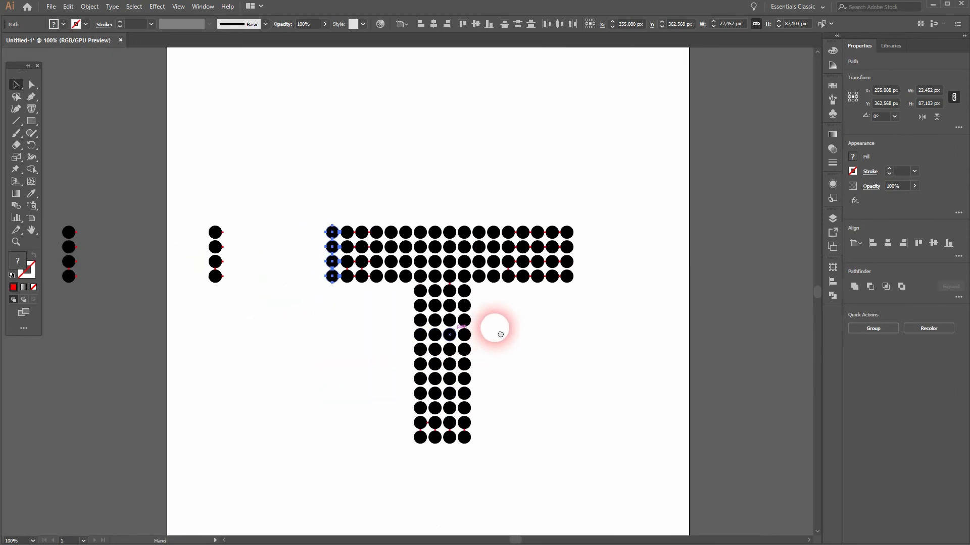
pyautogui.moveTo(565, 286); pyautogui.dragTo(595, 214)
pyautogui.press('Delete')
pyautogui.moveTo(171, 303); pyautogui.dragTo(212, 201)
pyautogui.press('Delete')
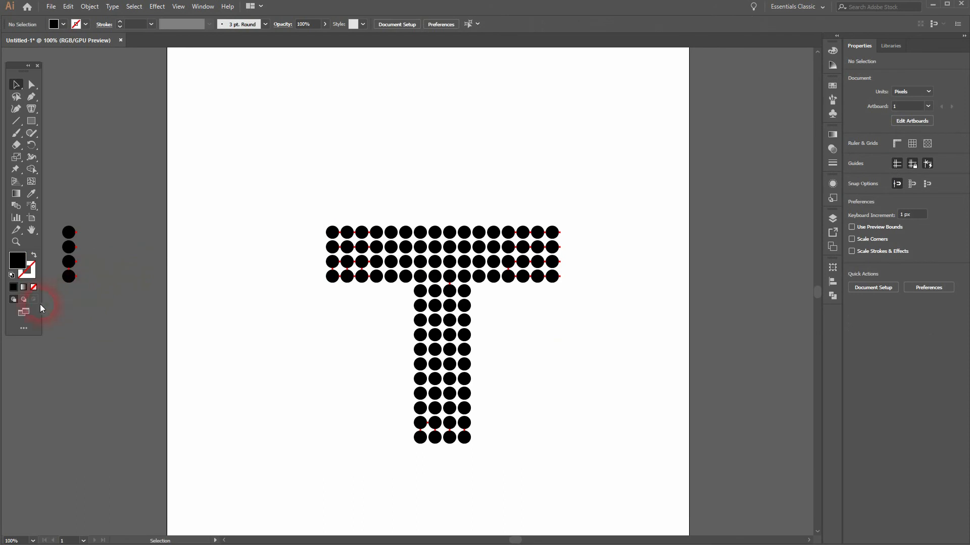
pyautogui.moveTo(53, 300); pyautogui.dragTo(145, 186)
pyautogui.press('Delete')
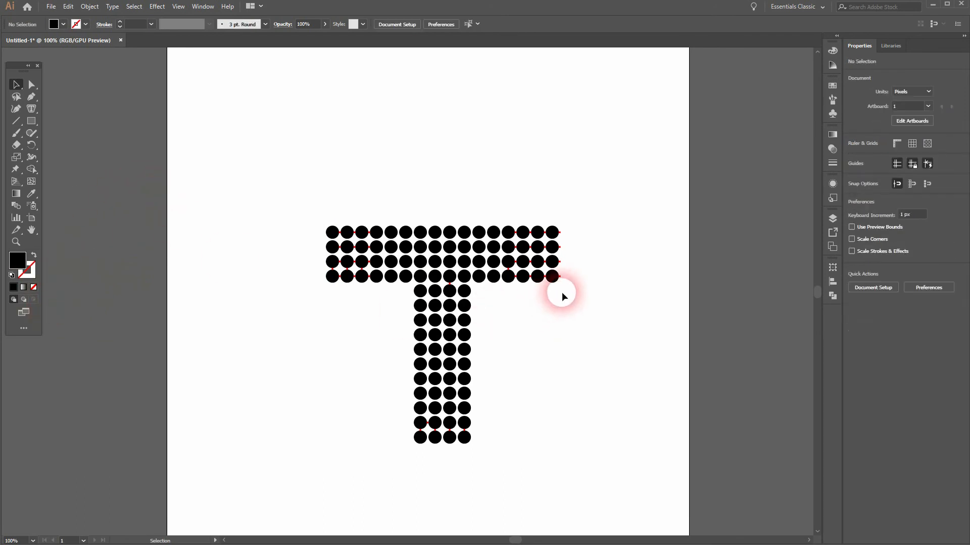
# Select all the red spacer rectangles at once with Select Same and delete them, leaving only the black circles.
pyautogui.scroll(2, 562, 287)
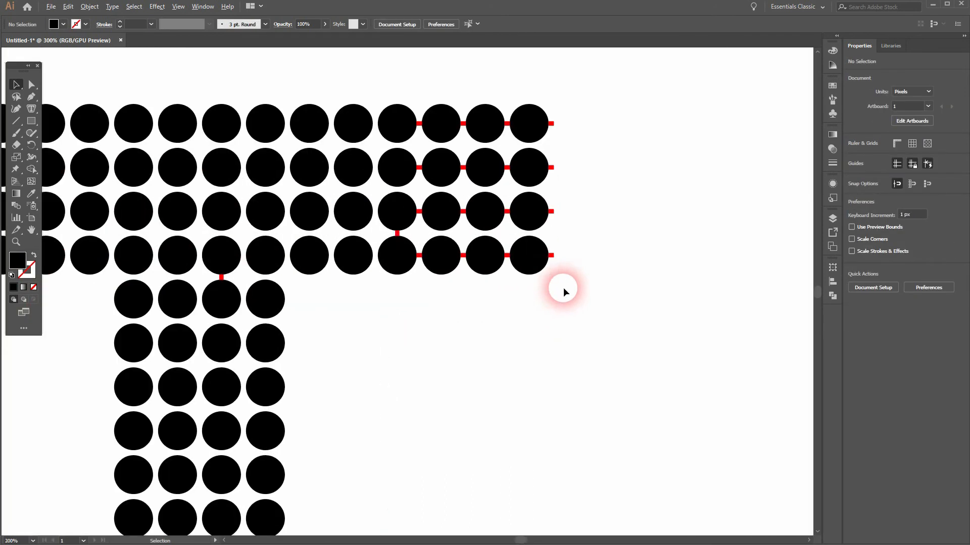
pyautogui.scroll(-1, 458, 343)
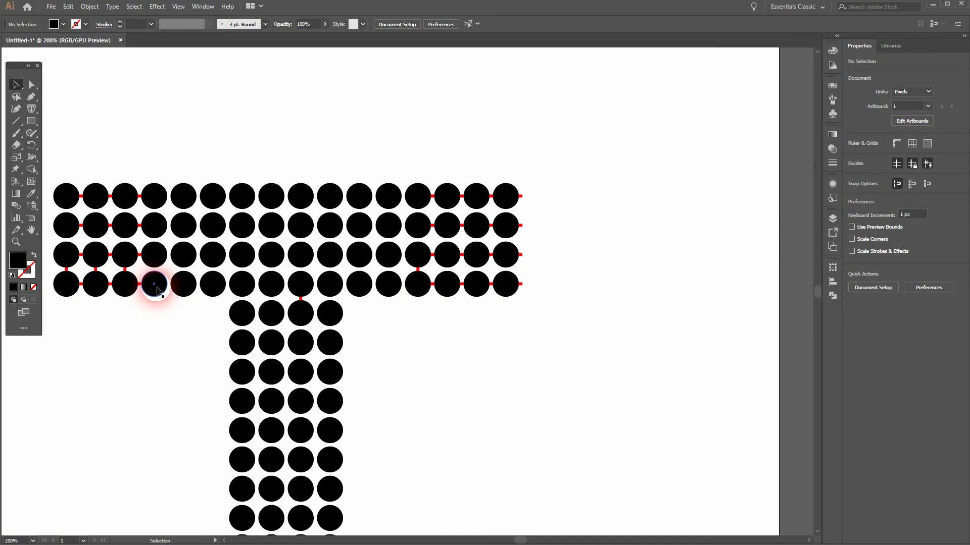
pyautogui.scroll(-1, 520, 405)
pyautogui.moveTo(491, 394); pyautogui.dragTo(586, 313)
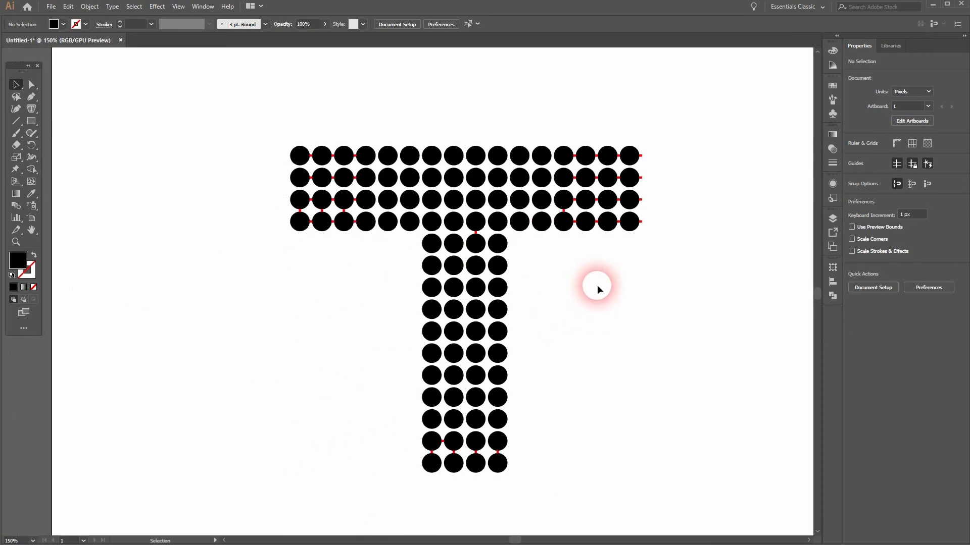
pyautogui.click(475, 232)
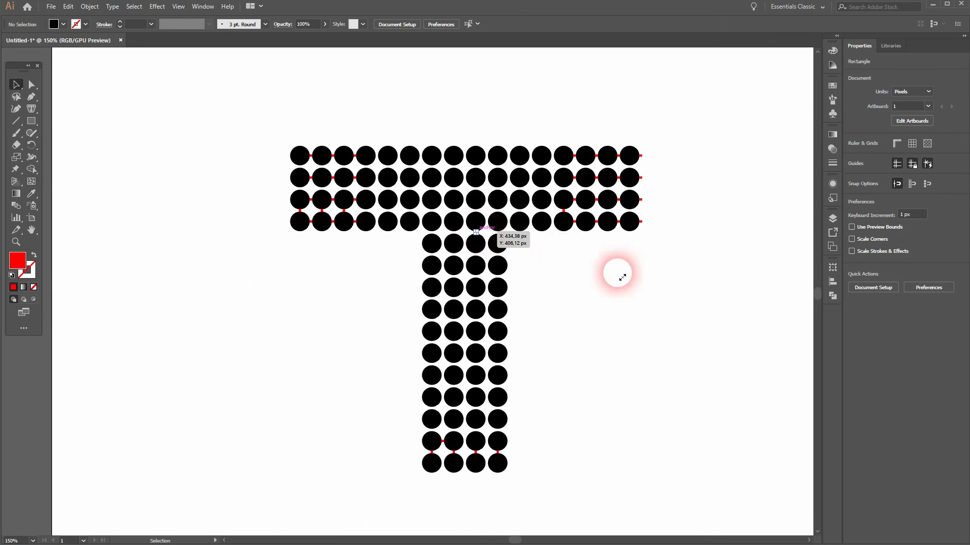
pyautogui.click(619, 276)
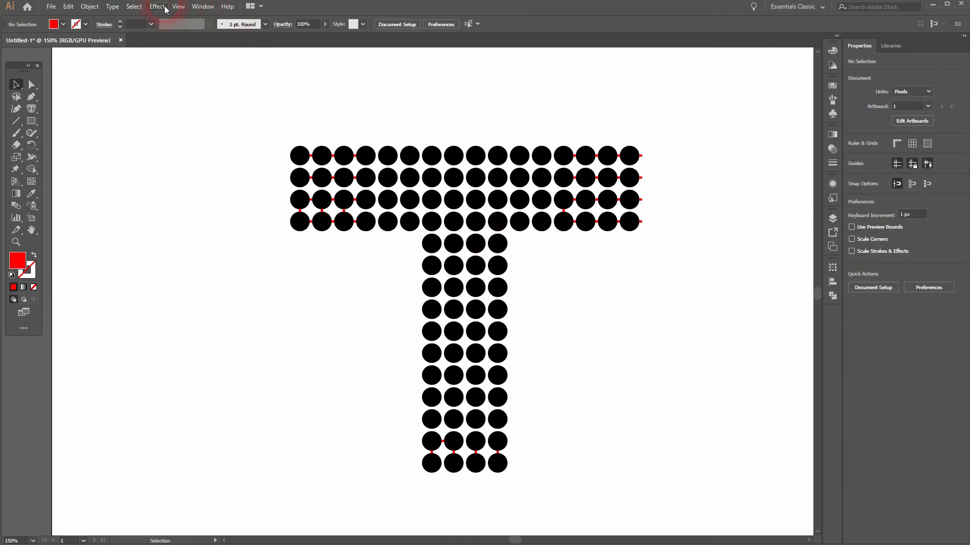
pyautogui.click(134, 7)
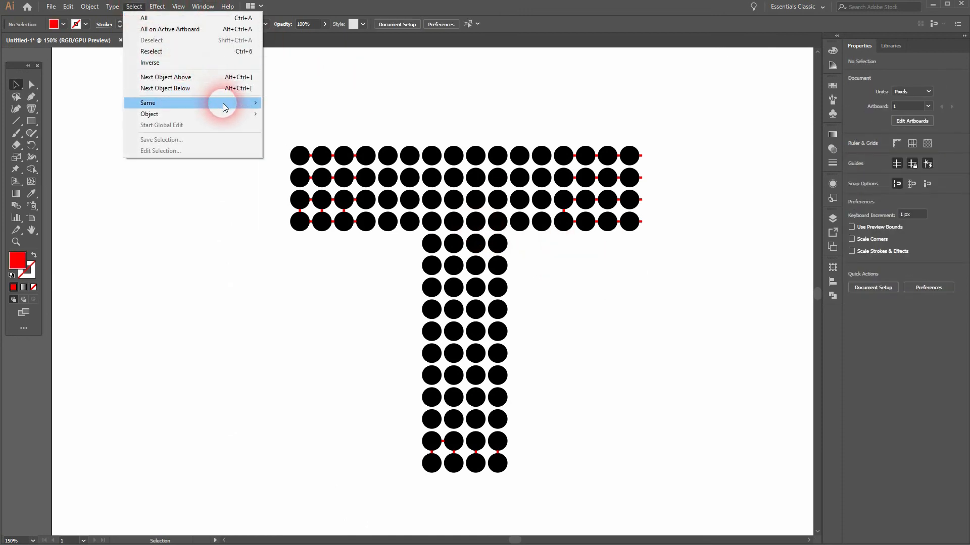
pyautogui.moveTo(223, 103)
pyautogui.click(308, 148)
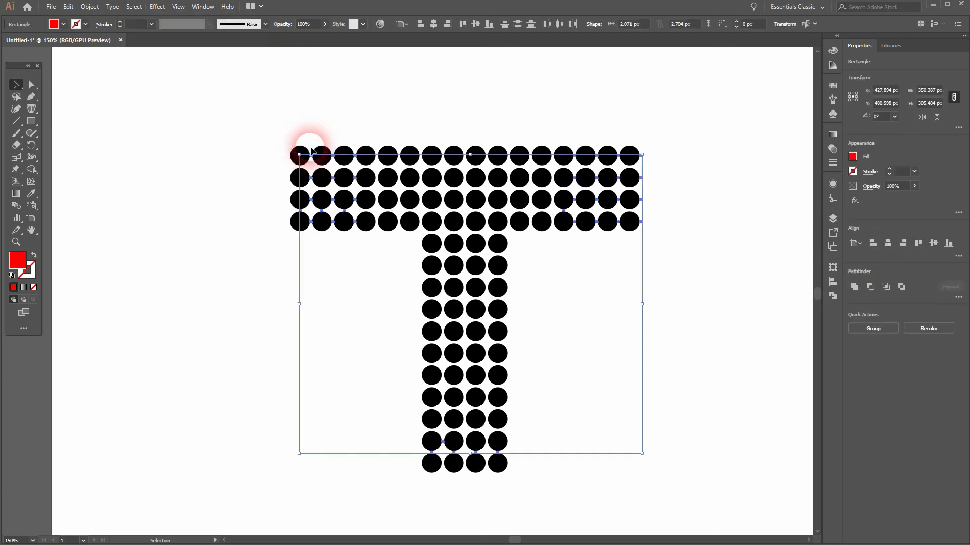
pyautogui.click(731, 252)
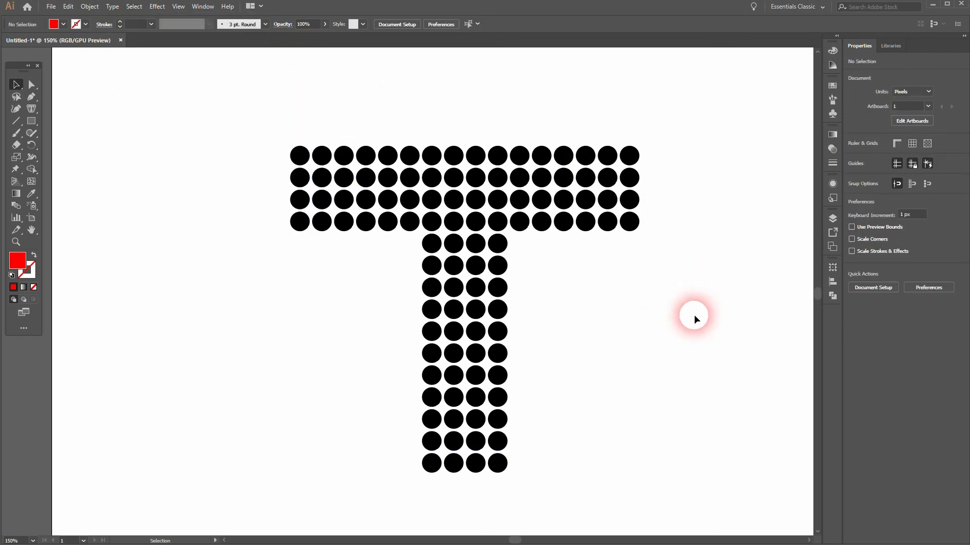
# Fill the circles in the stem's two left columns, below the crossbar, with medium blue.
pyautogui.hotkey('ctrl', '0')
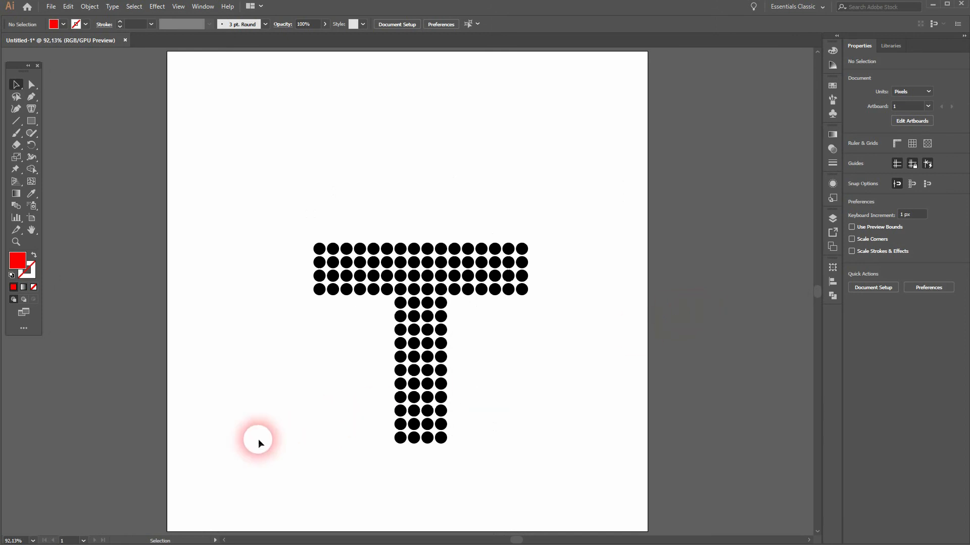
pyautogui.moveTo(373, 456); pyautogui.dragTo(419, 301)
pyautogui.click(63, 25)
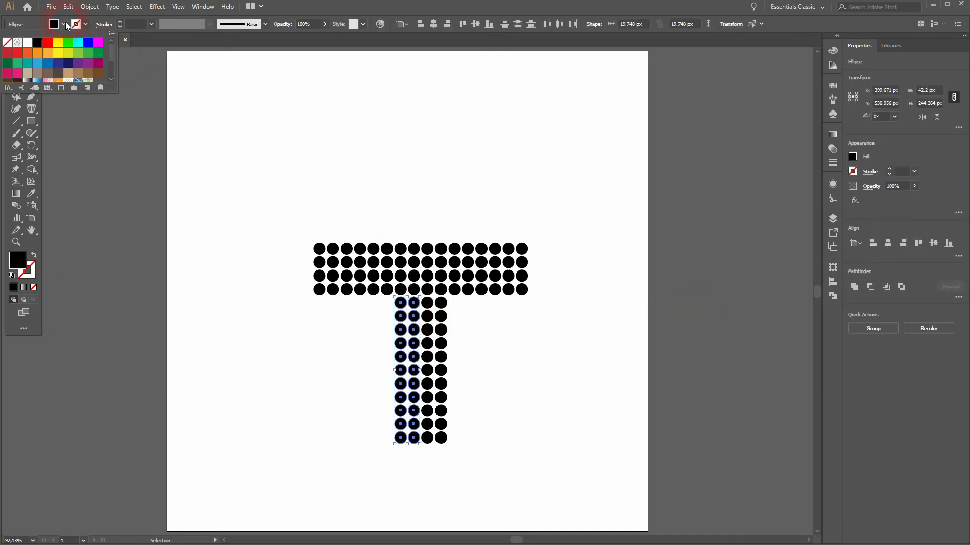
pyautogui.click(55, 67)
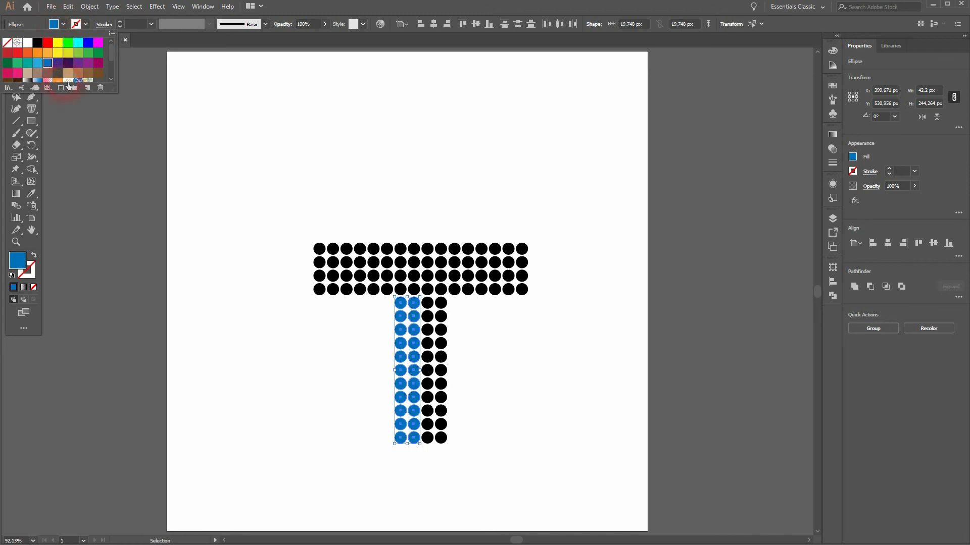
pyautogui.click(504, 467)
pyautogui.click(480, 471)
# Fill the circles in the stem's two right columns, below the crossbar, with teal green.
pyautogui.moveTo(423, 452); pyautogui.dragTo(443, 302)
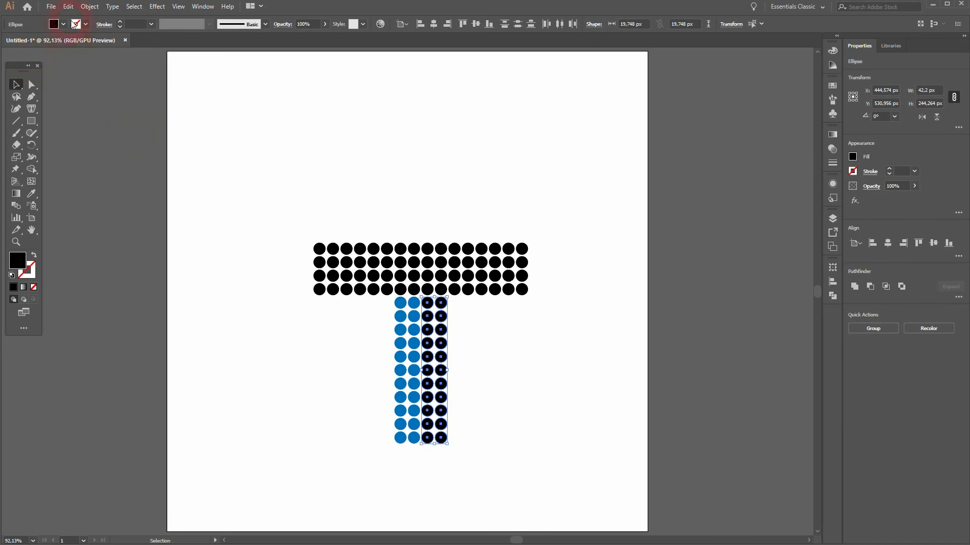
pyautogui.click(63, 24)
pyautogui.click(27, 62)
pyautogui.click(97, 117)
# Fill all the circles in the crossbar's four rows with light blue.
pyautogui.moveTo(295, 228); pyautogui.dragTo(535, 288)
pyautogui.click(64, 24)
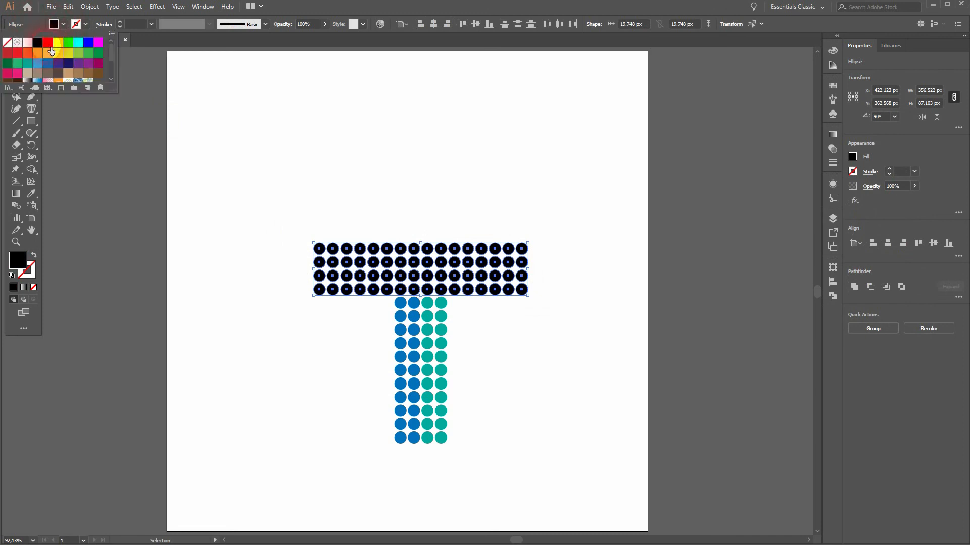
pyautogui.click(37, 63)
pyautogui.click(197, 392)
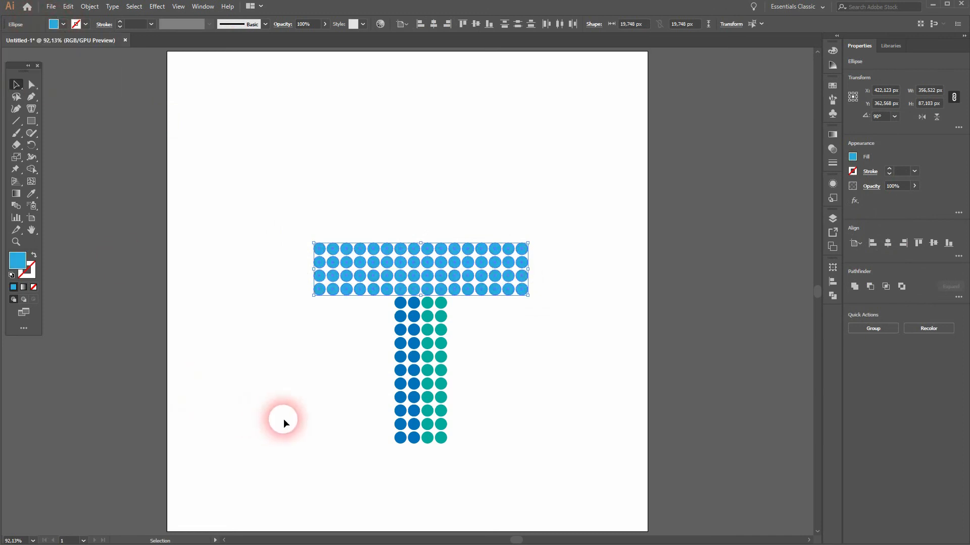
pyautogui.click(348, 456)
# Group all the circles of the T and move the group up towards the middle of the artboard.
pyautogui.moveTo(290, 463); pyautogui.dragTo(563, 199)
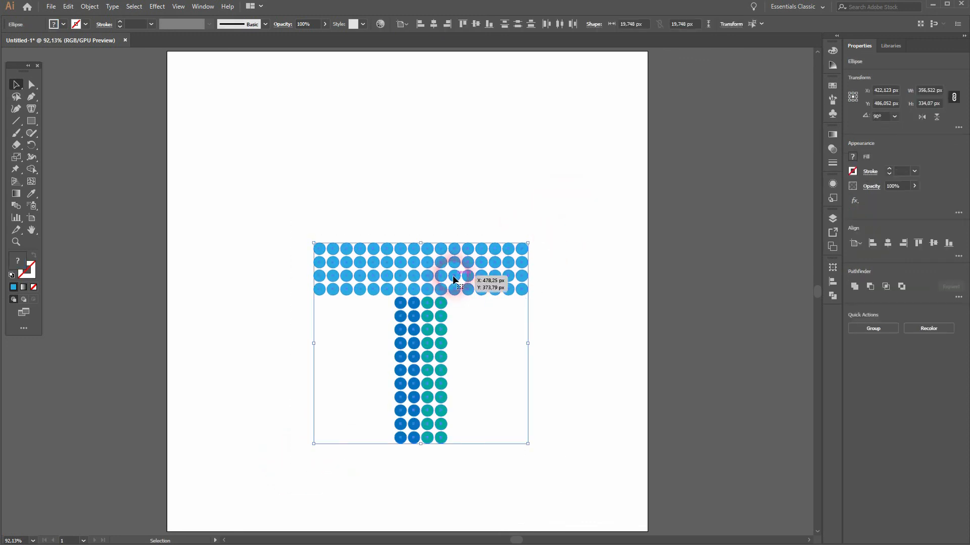
pyautogui.rightClick(453, 276)
pyautogui.click(500, 337)
pyautogui.moveTo(458, 283); pyautogui.dragTo(459, 205)
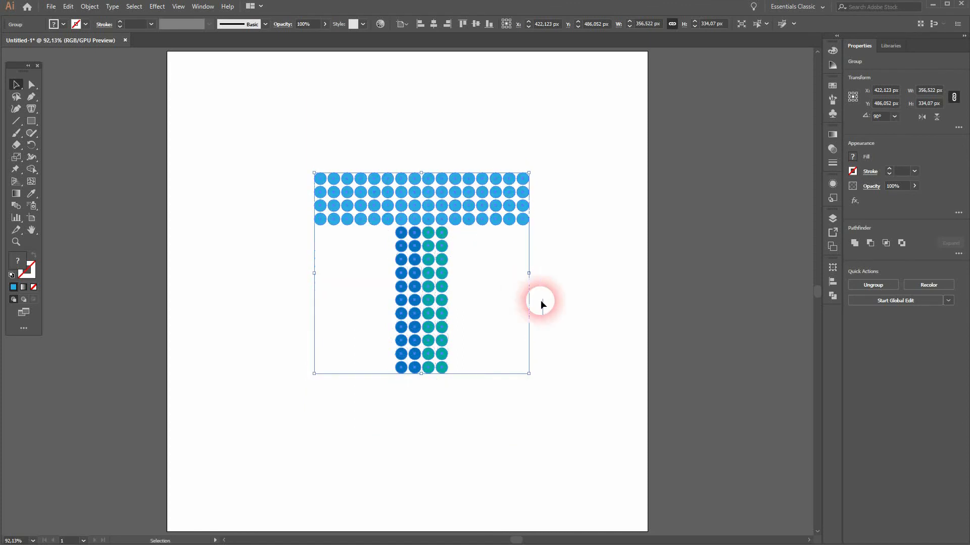
pyautogui.click(598, 327)
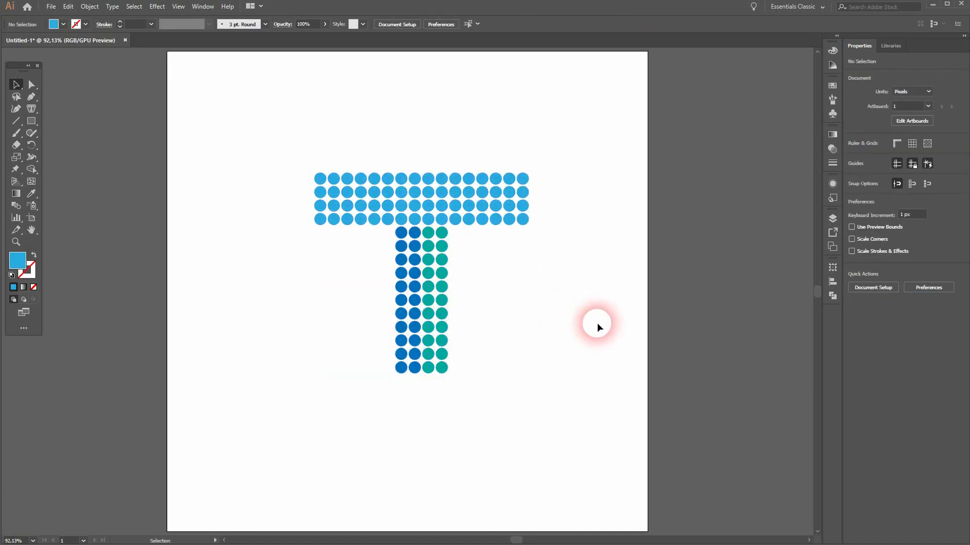